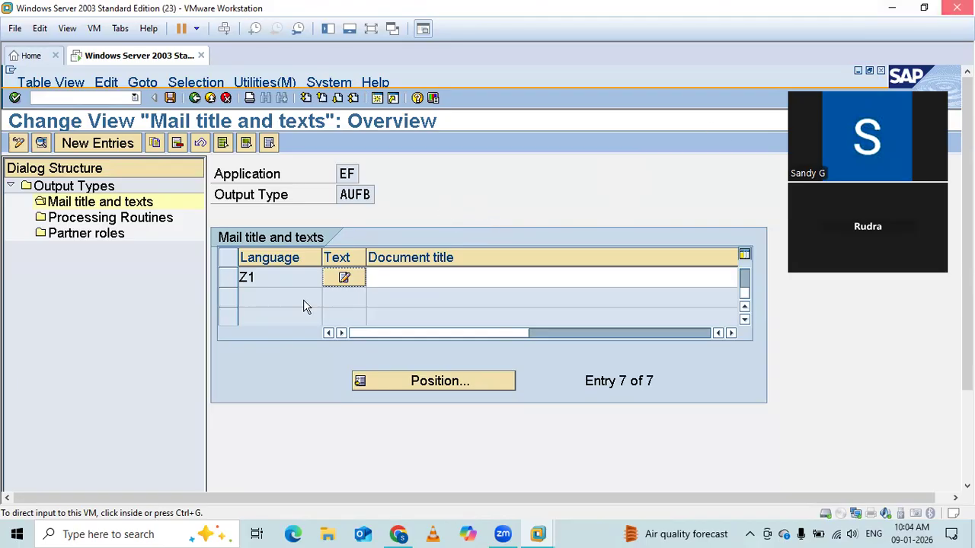
key(alt+F4)
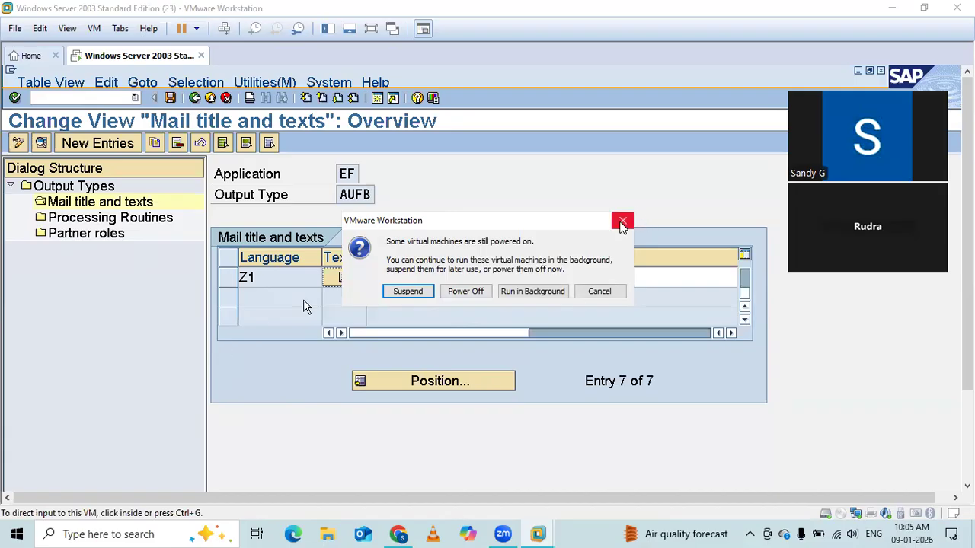
click(622, 221)
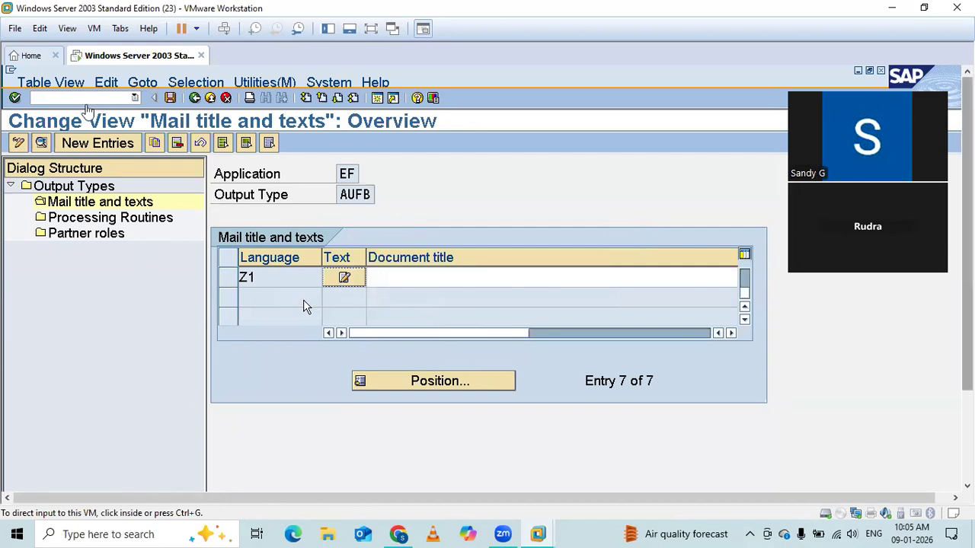
Open the Create Purchase Order transaction by running the command /NME21N.
click(84, 98)
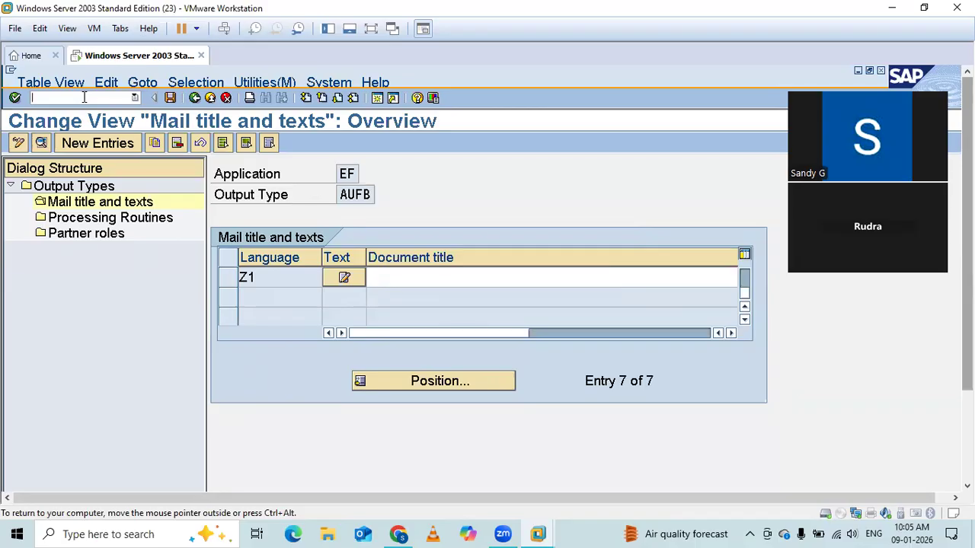
text(/NME21N)
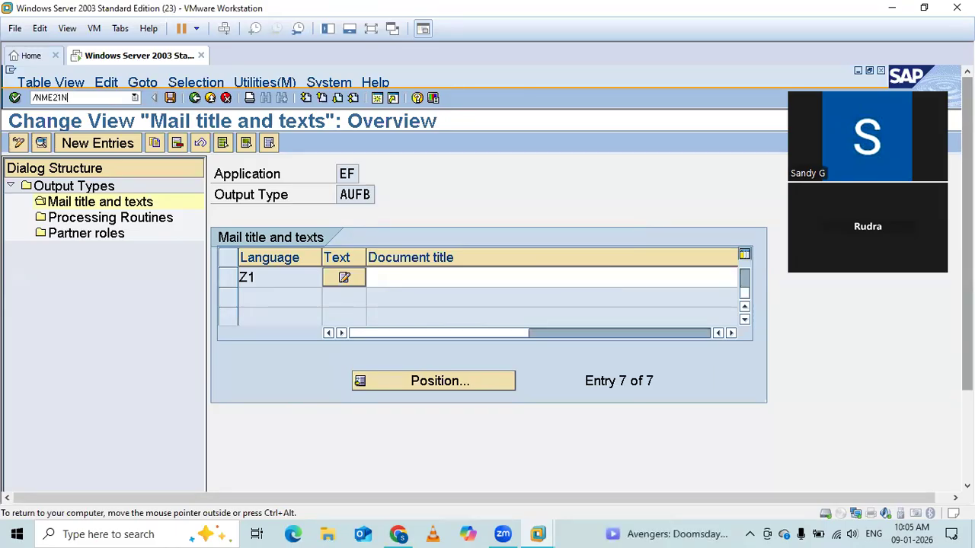
key(Return)
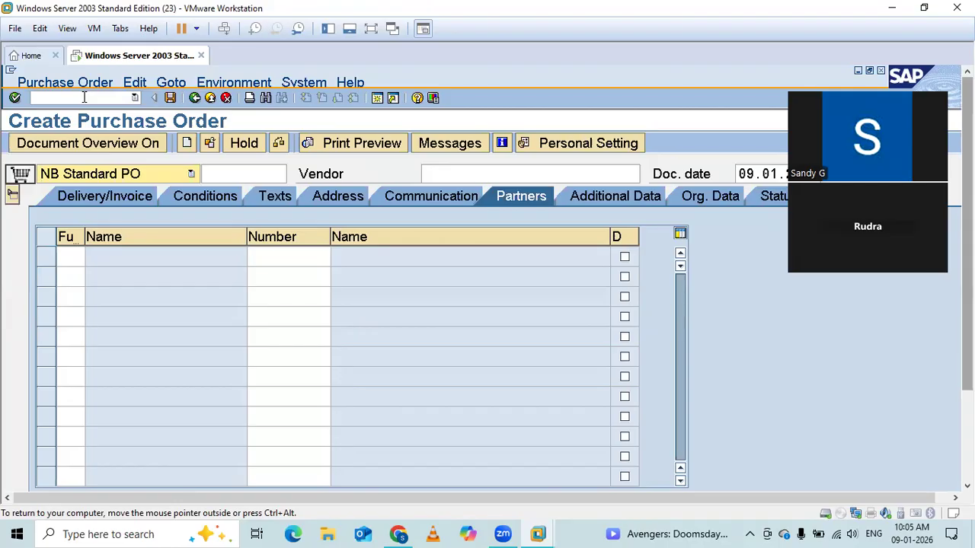
click(84, 97)
text(ME21N)
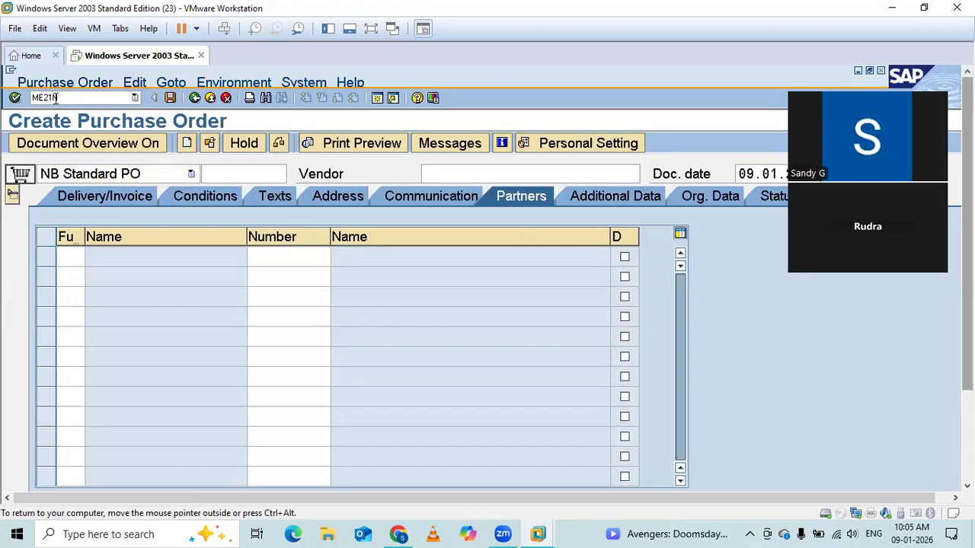
drag(55, 99, 6, 105)
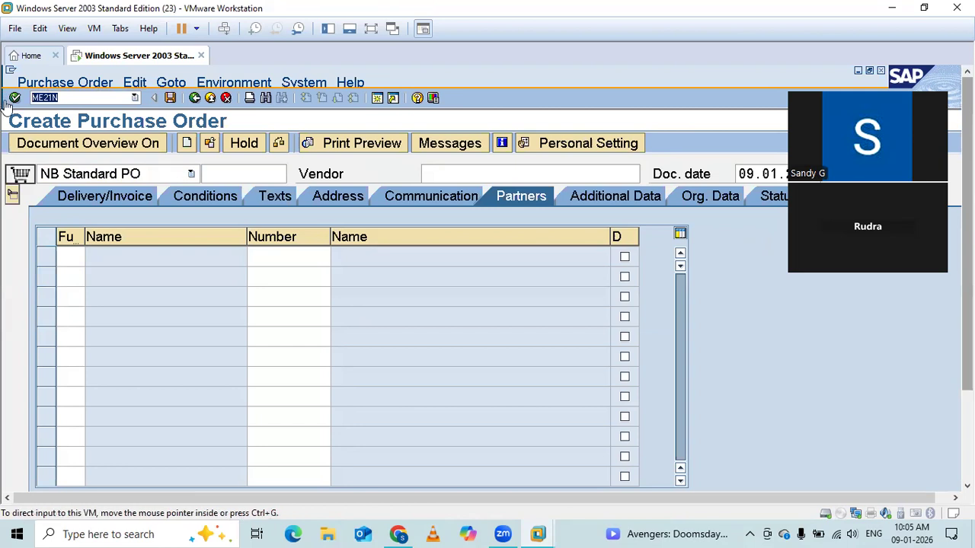
key(Delete)
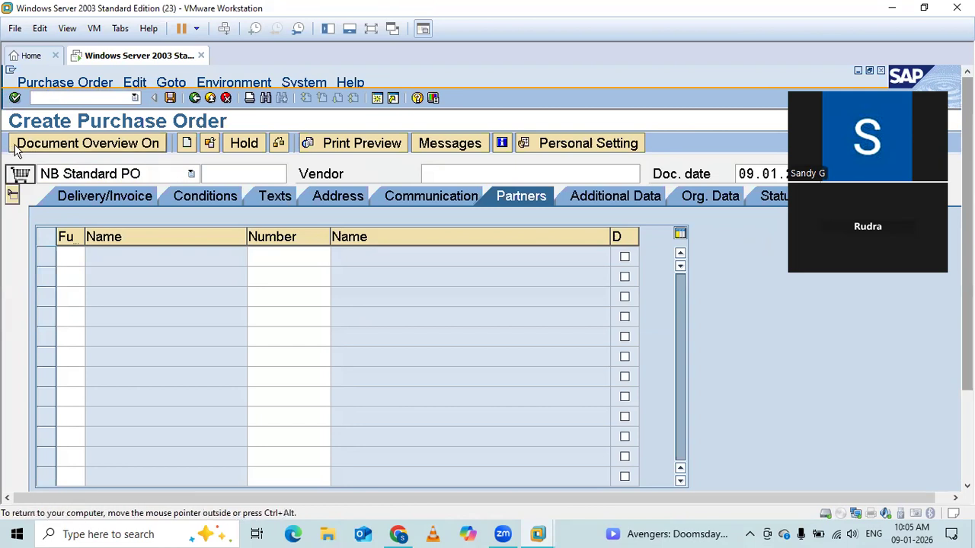
Adopt the requisition listed in the document overview into the purchase order and hide the overview.
click(60, 144)
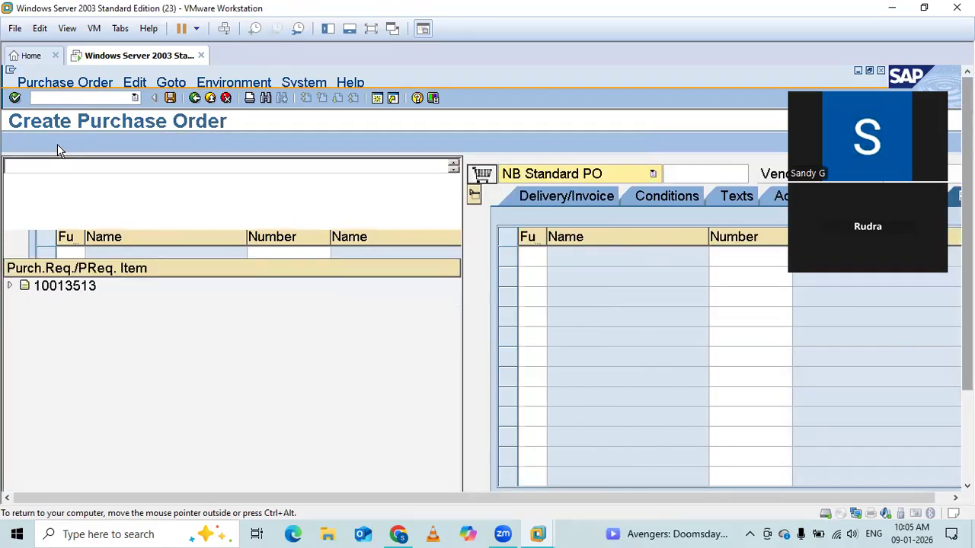
click(65, 291)
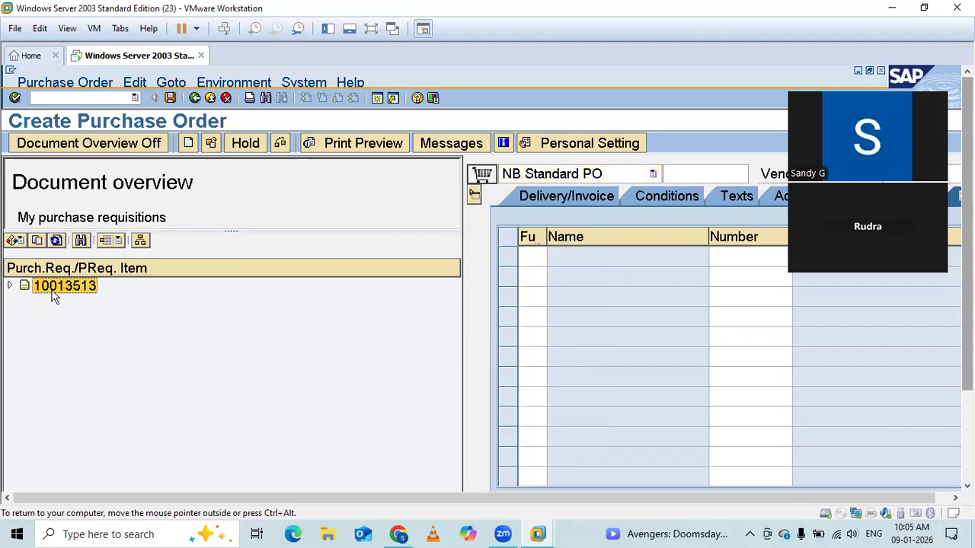
click(39, 241)
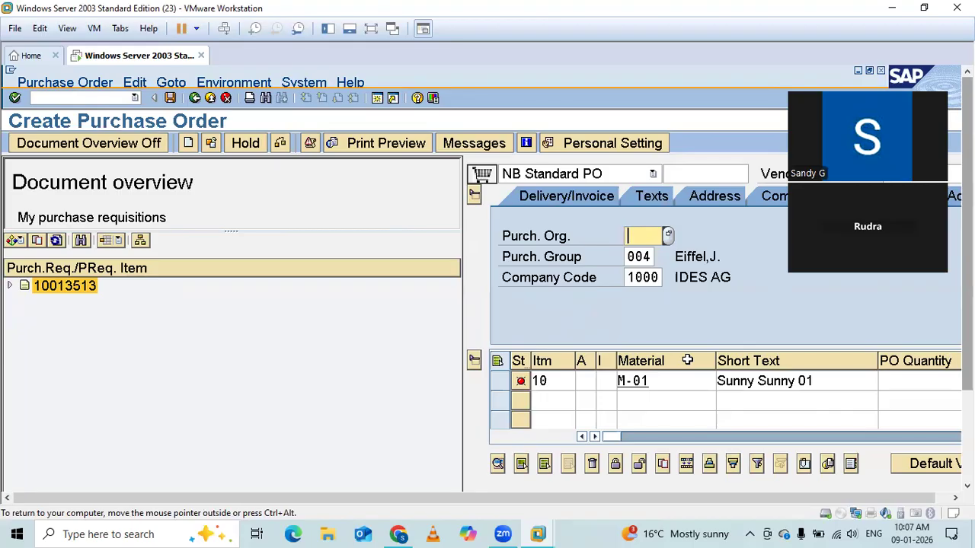
click(69, 144)
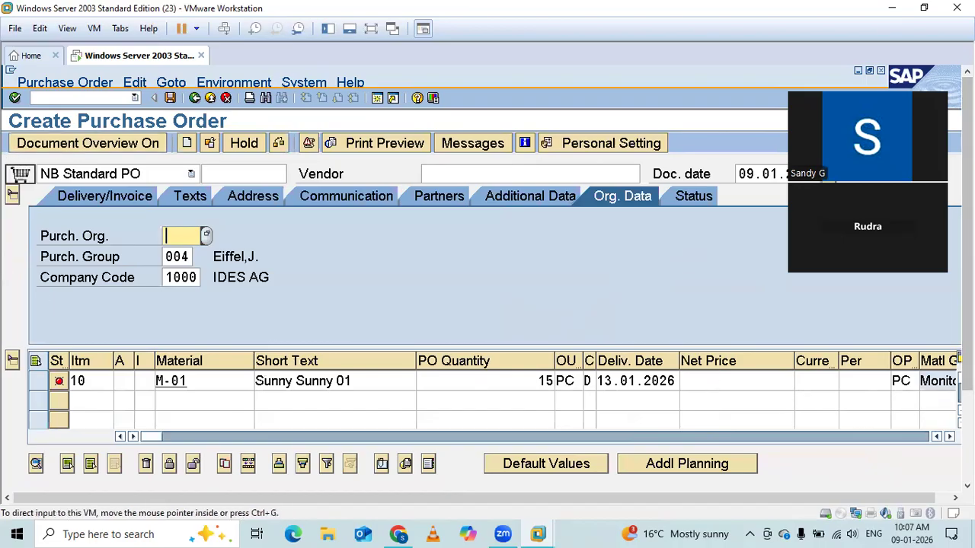
Copy the purchase requisition number from item 10's purchase requisition field in the item overview.
click(949, 440)
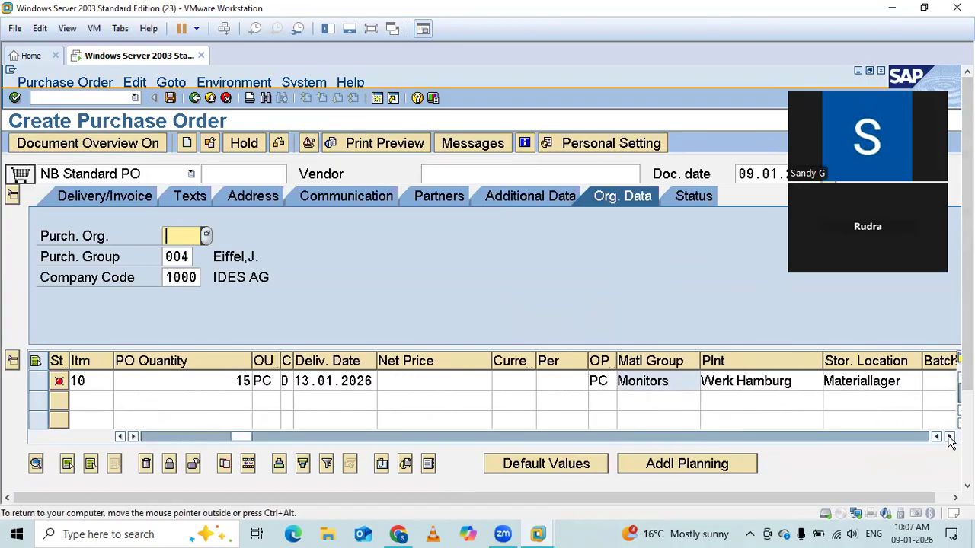
click(950, 439)
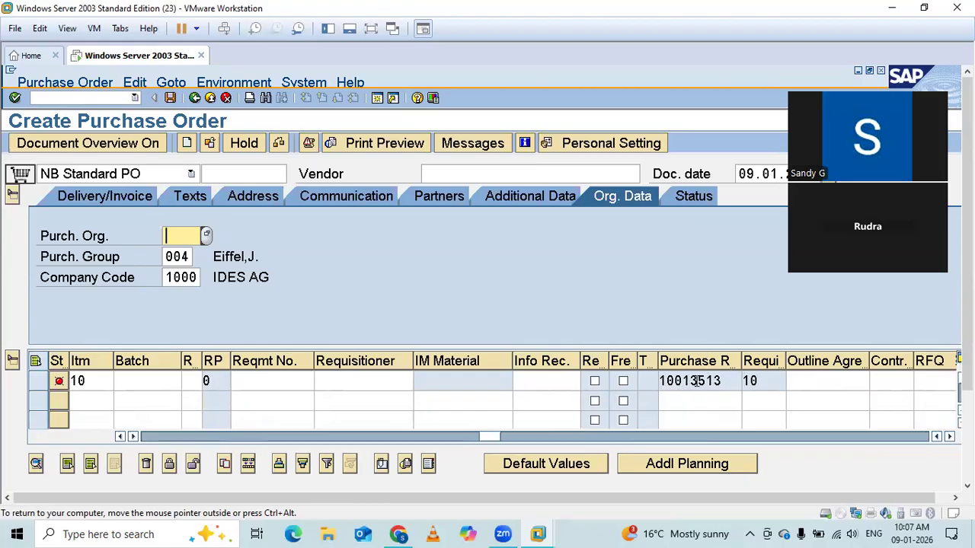
double_click(726, 381)
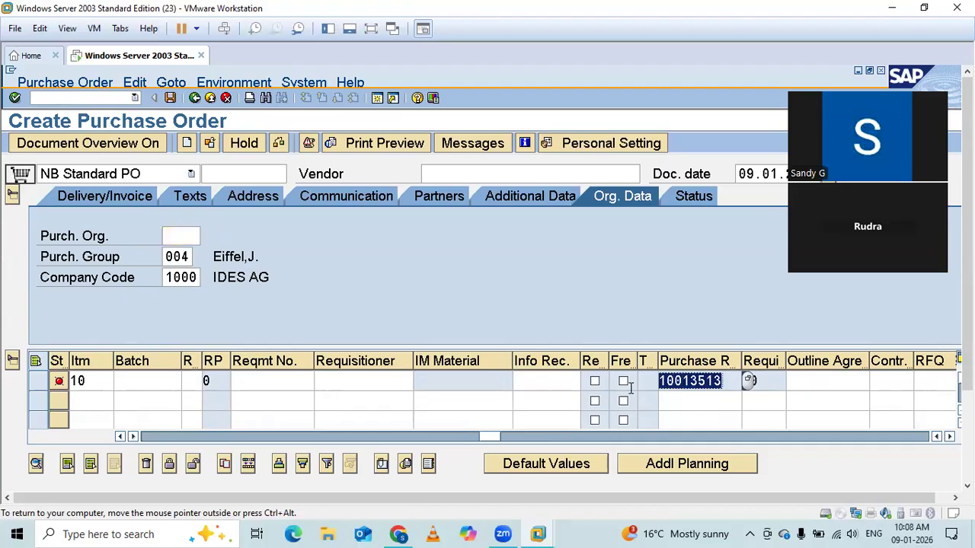
click(685, 404)
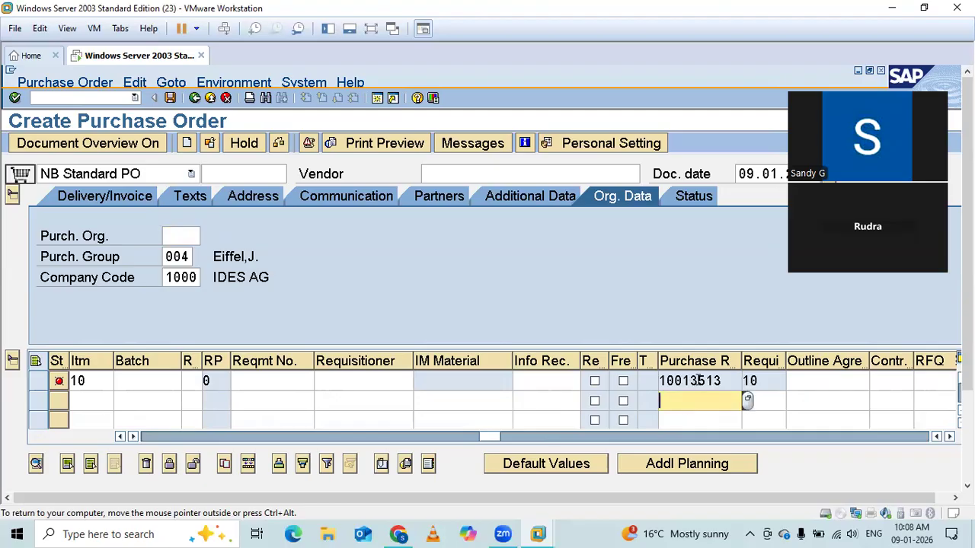
click(86, 146)
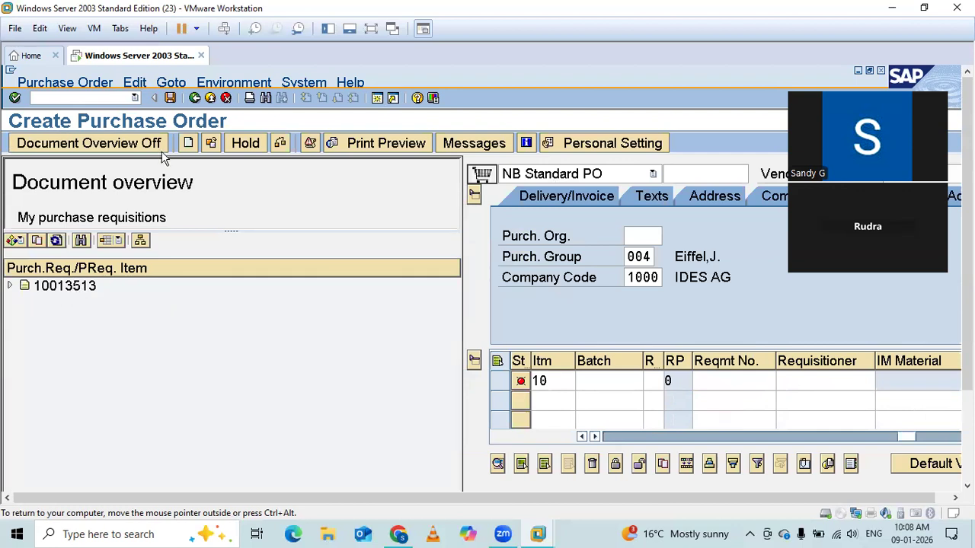
click(139, 147)
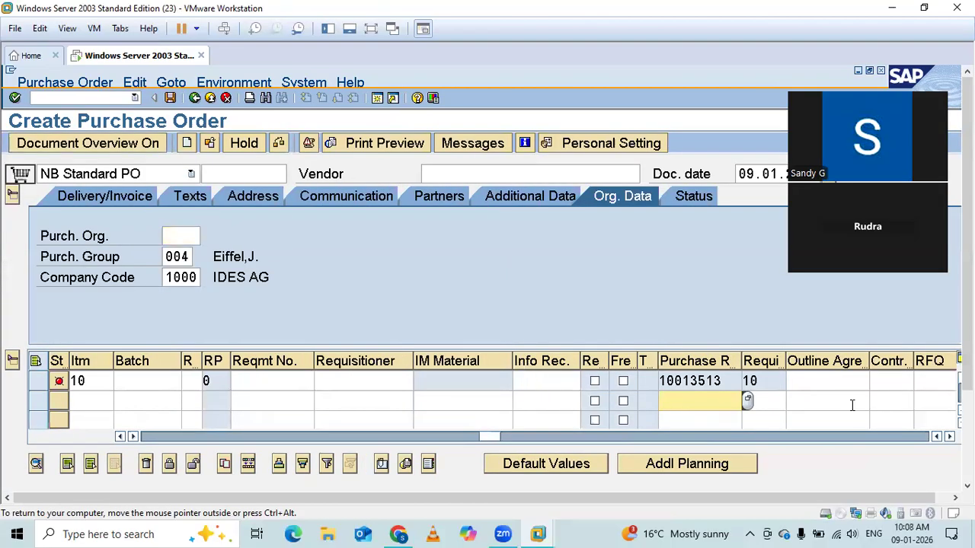
click(949, 436)
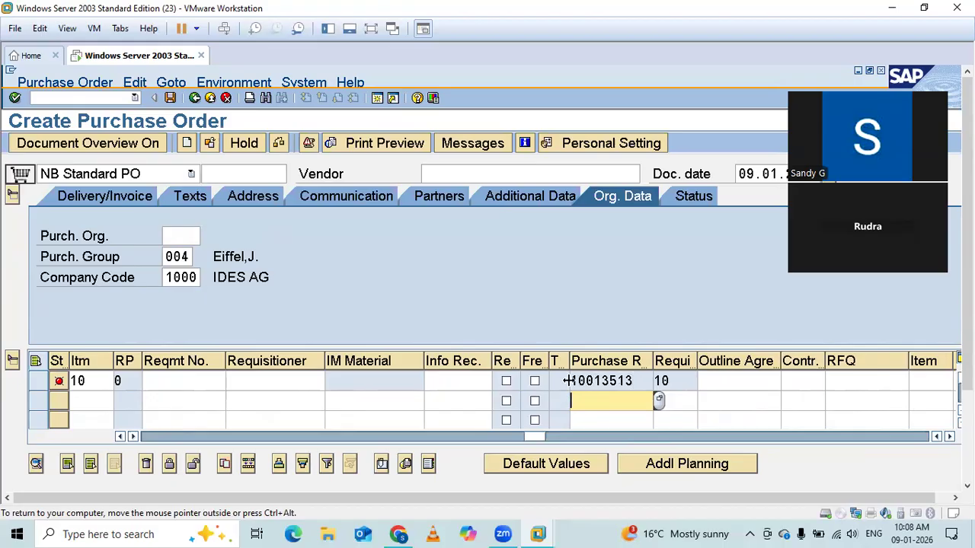
double_click(623, 380)
key(ctrl+c)
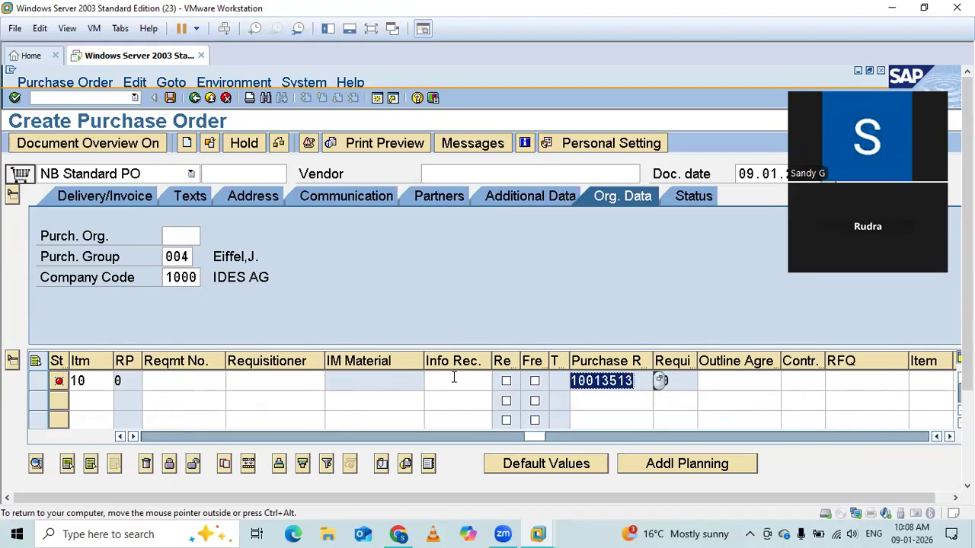
Start a fresh purchase order by restarting transaction ME21N and collapse the header section.
click(102, 99)
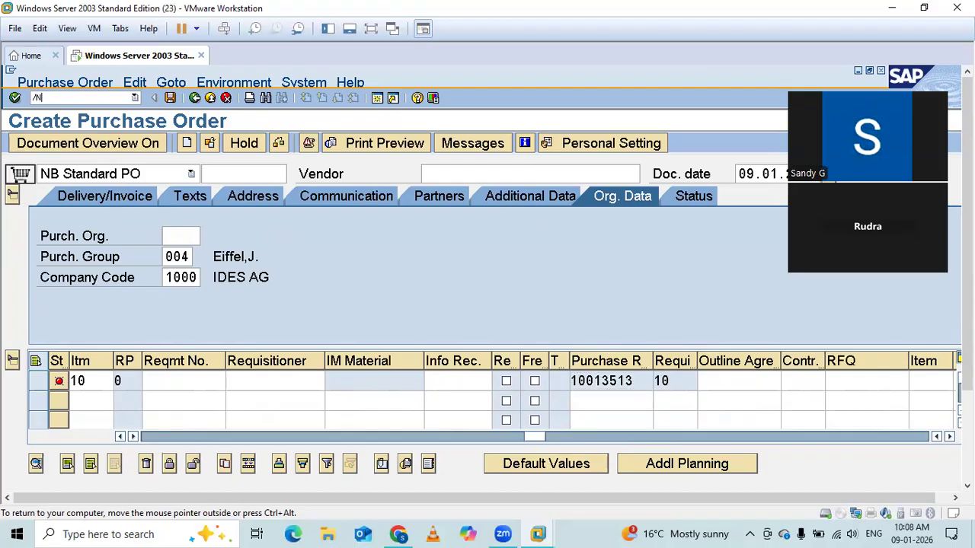
key(Return)
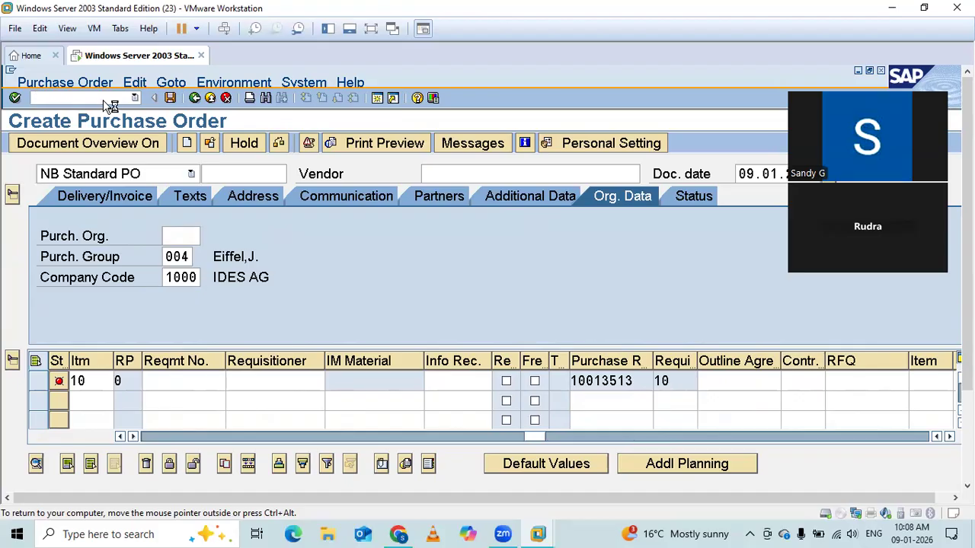
click(12, 195)
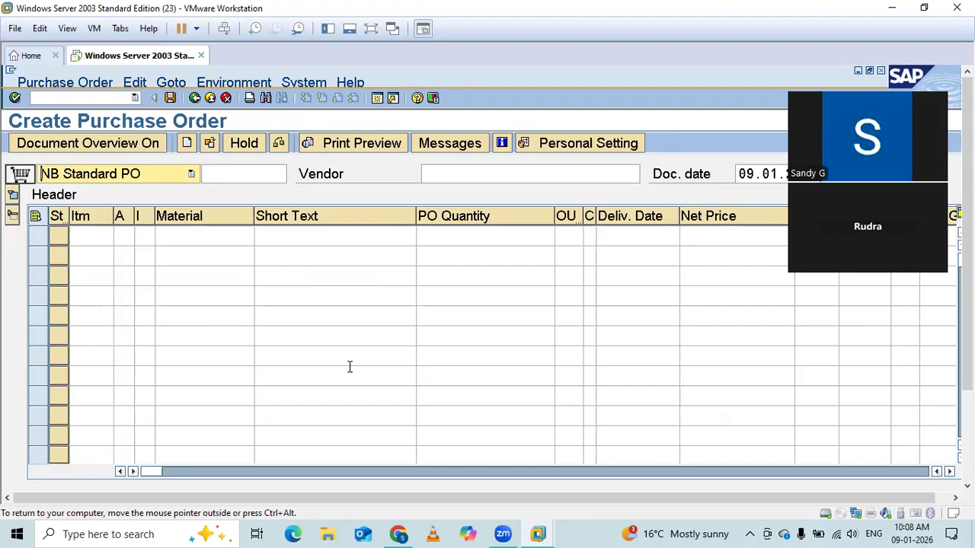
click(46, 146)
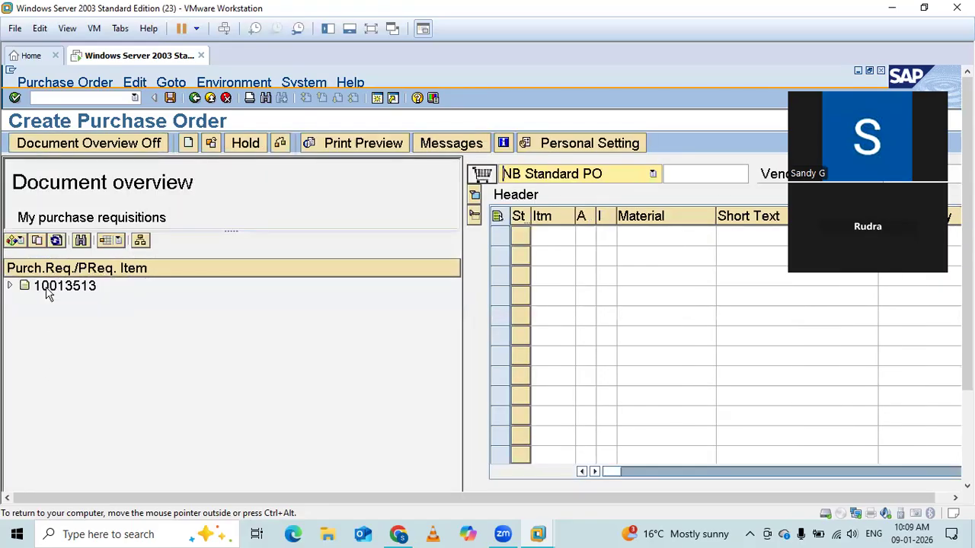
click(18, 242)
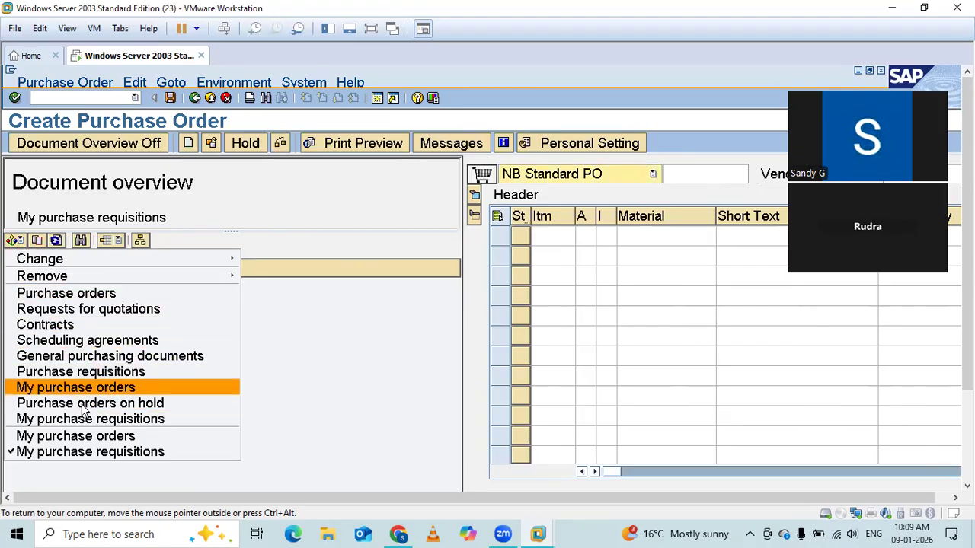
click(16, 243)
click(62, 152)
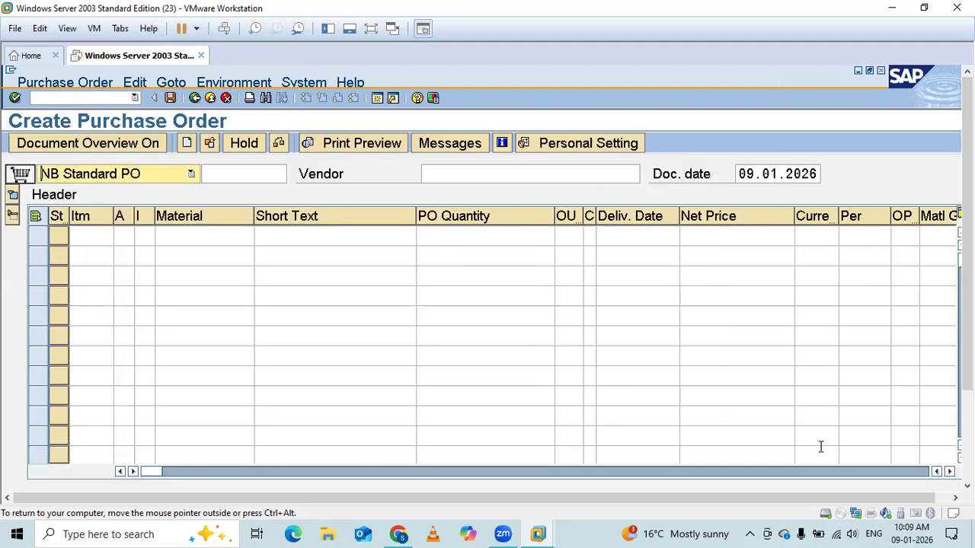
Paste the copied requisition number into the first item row's purchase requisition field and adopt its item data.
click(950, 472)
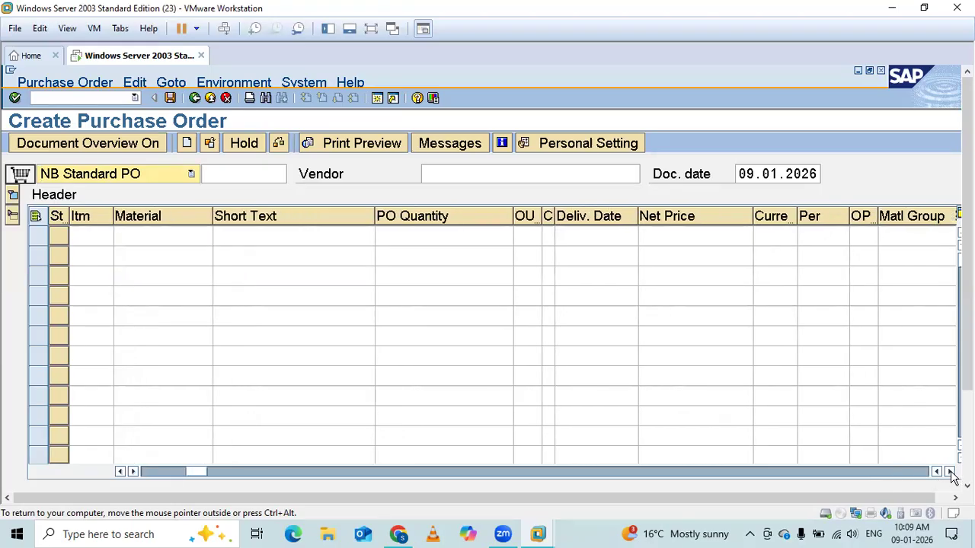
click(950, 472)
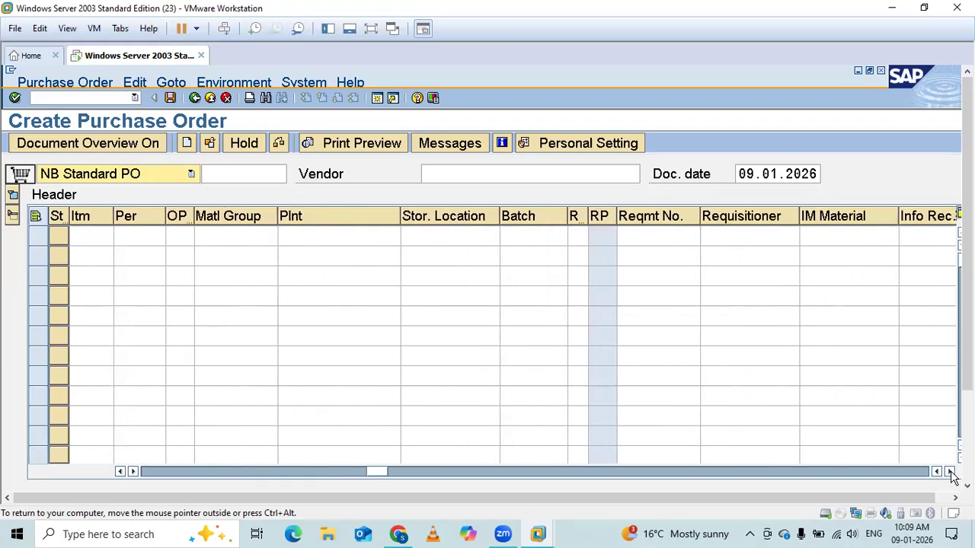
click(951, 471)
click(950, 471)
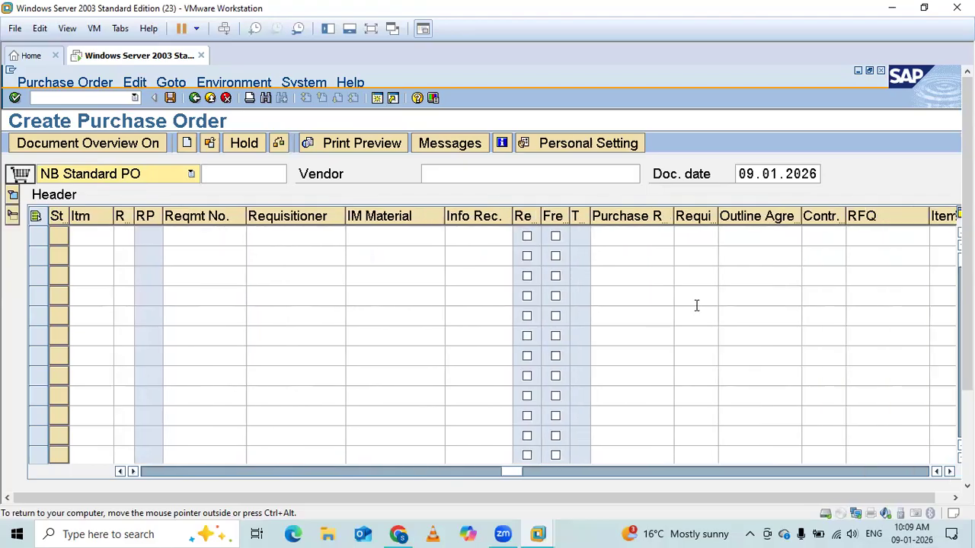
click(653, 238)
key(ctrl+v)
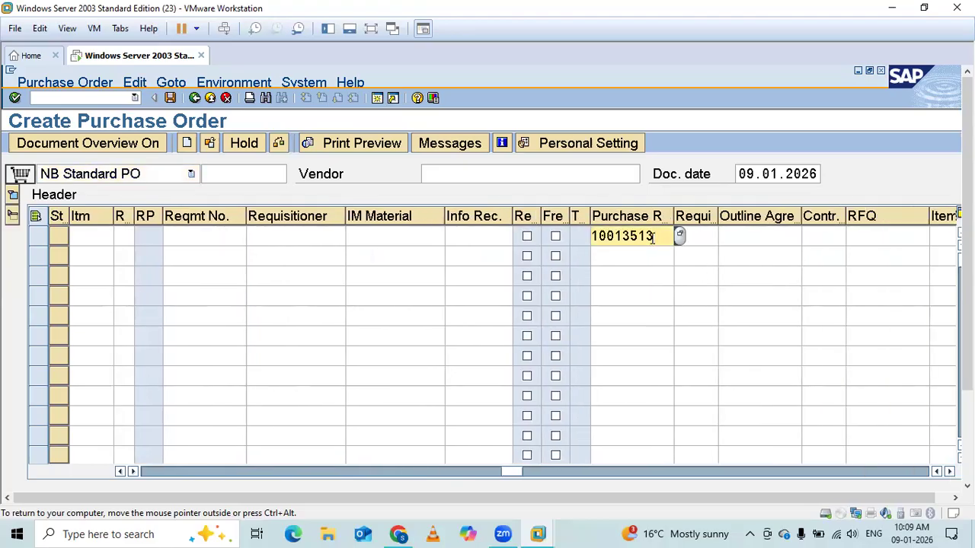
key(Return)
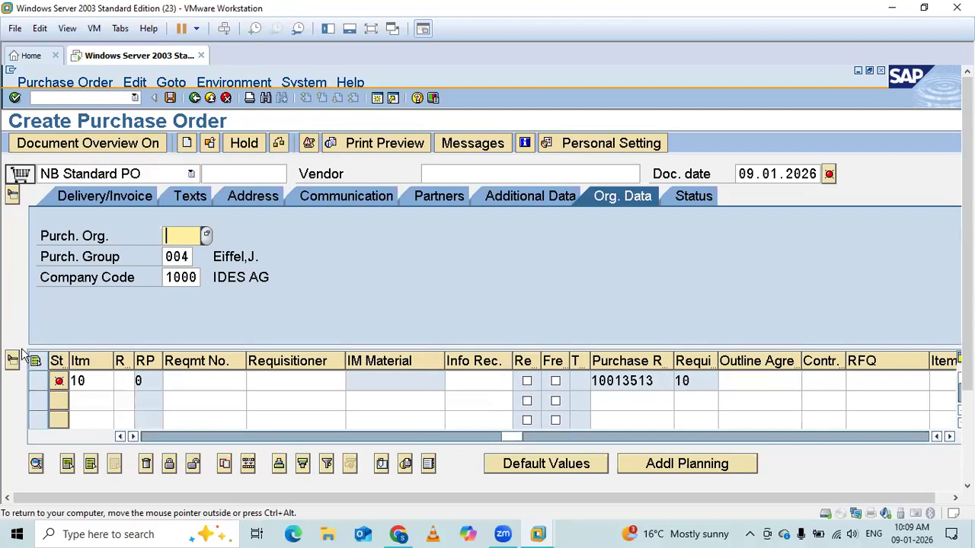
Set the purchasing organization to 1000 in the purchase order's organizational data.
drag(507, 441, 150, 436)
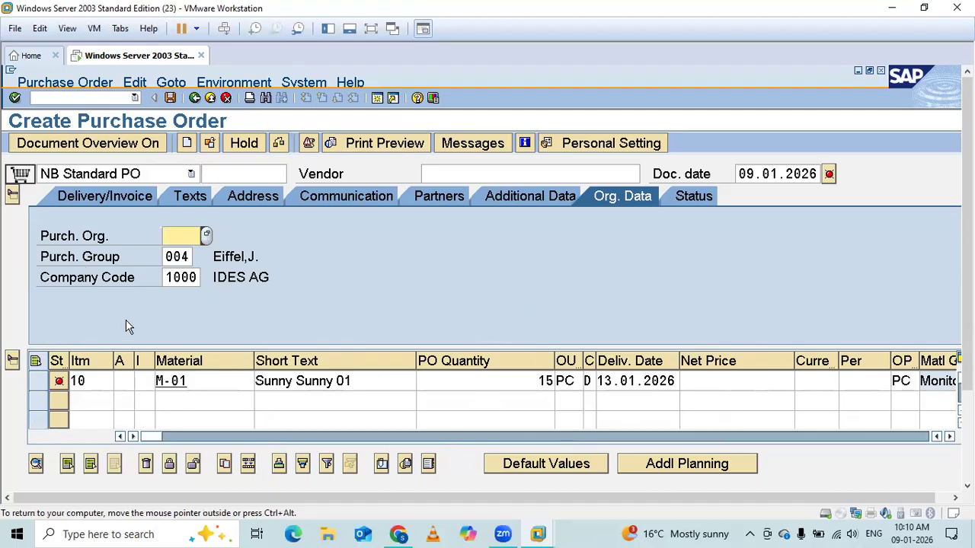
click(163, 238)
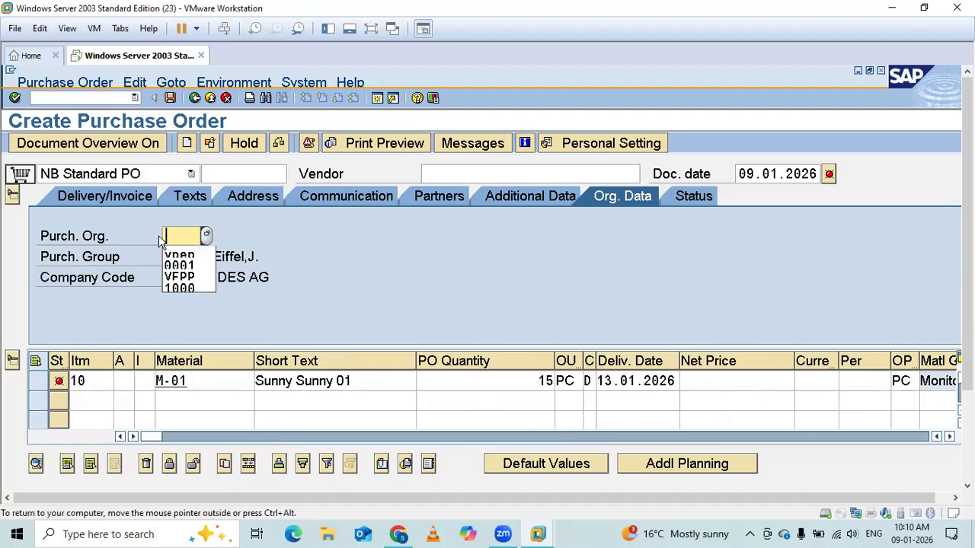
click(182, 288)
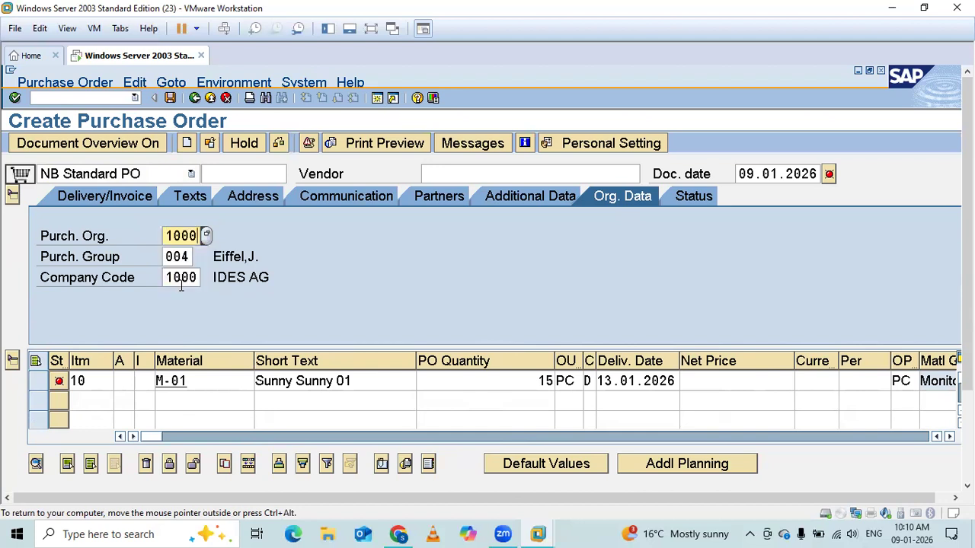
key(Return)
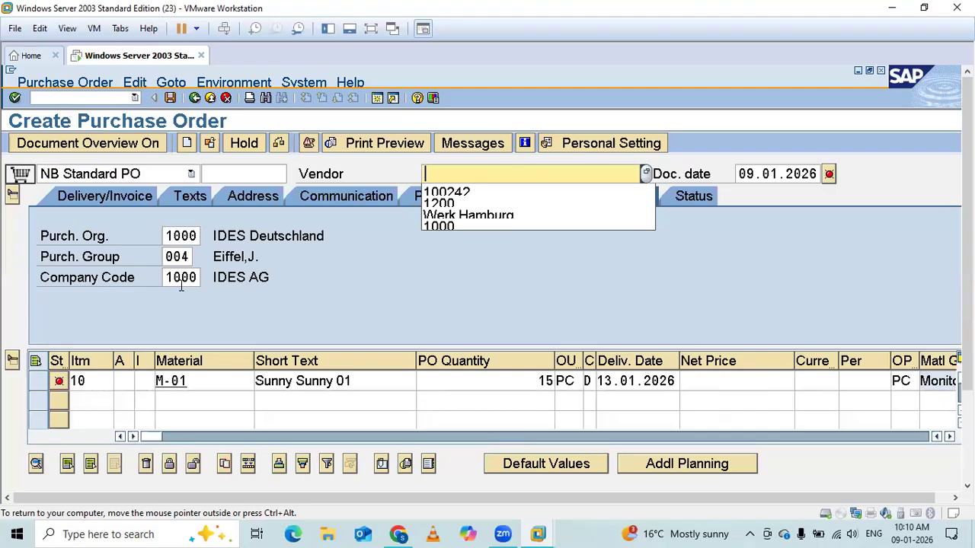
Enter vendor 1000 for the purchase order, adopt its data and collapse the item overview.
click(458, 227)
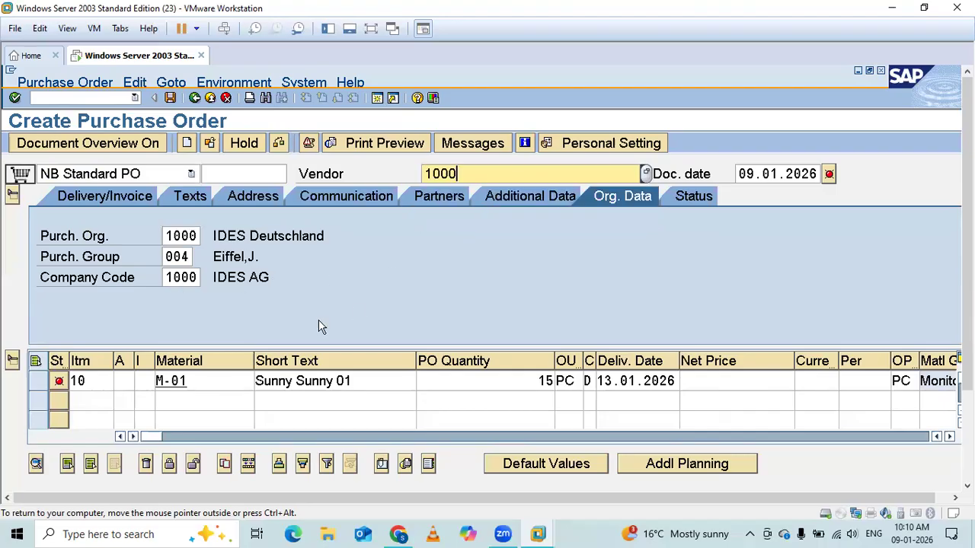
key(Return)
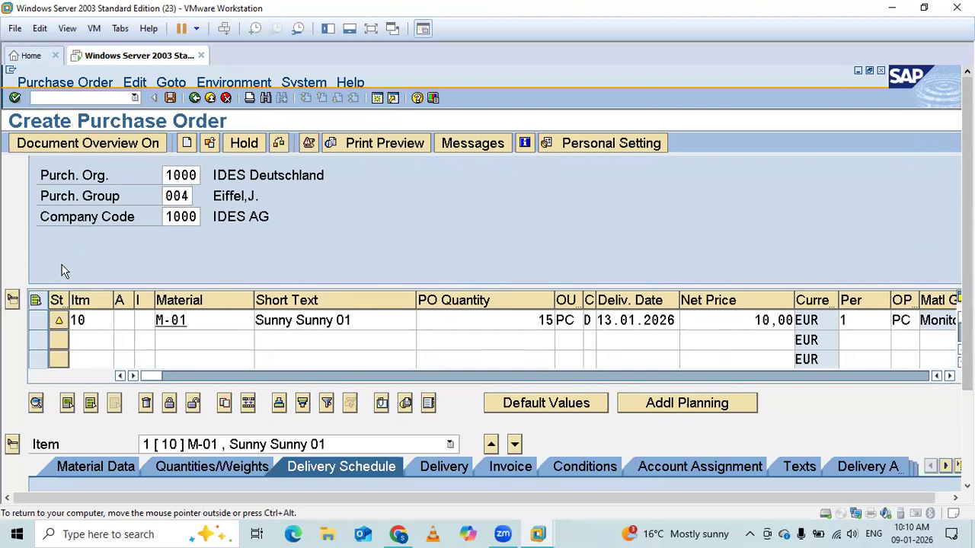
click(14, 298)
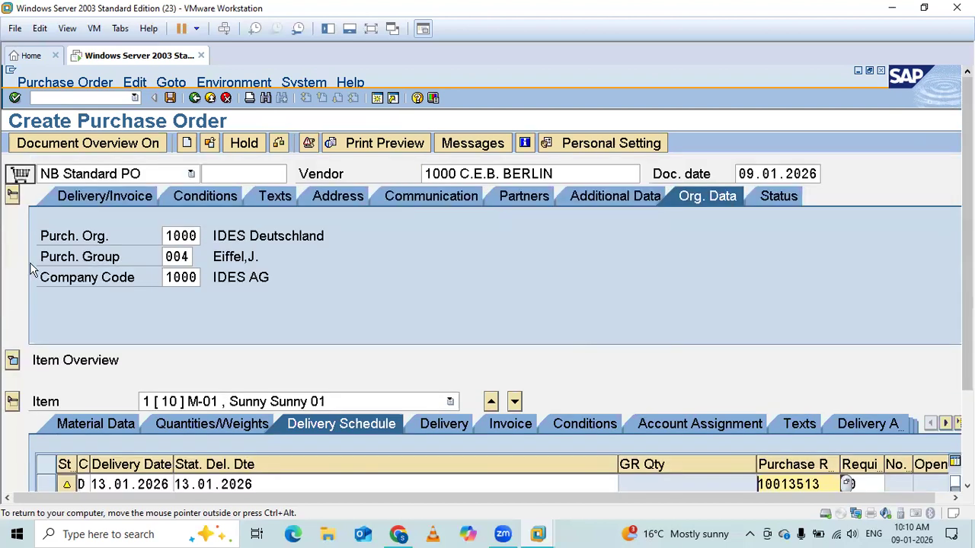
Review the available purchase order types and the layout of the header and item sections, leaving Standard PO selected.
click(190, 175)
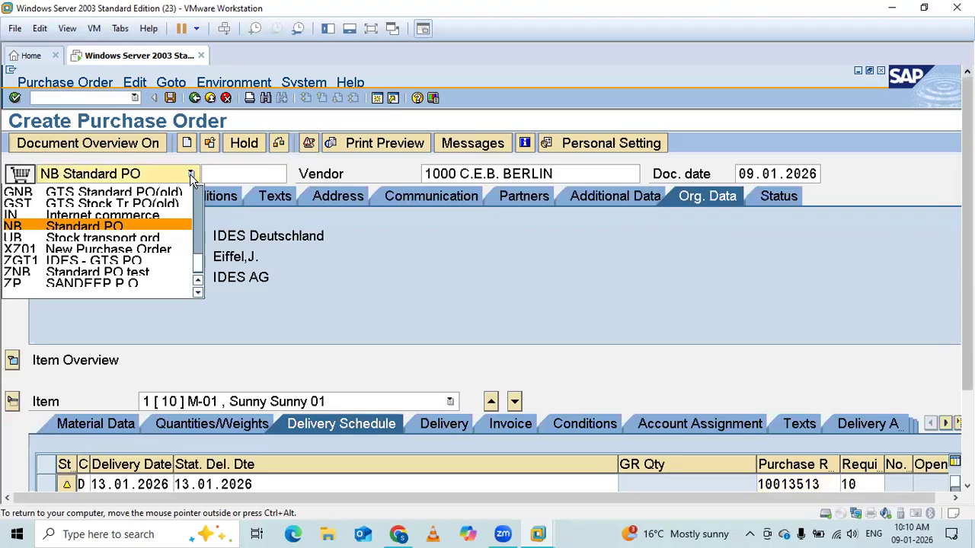
click(190, 175)
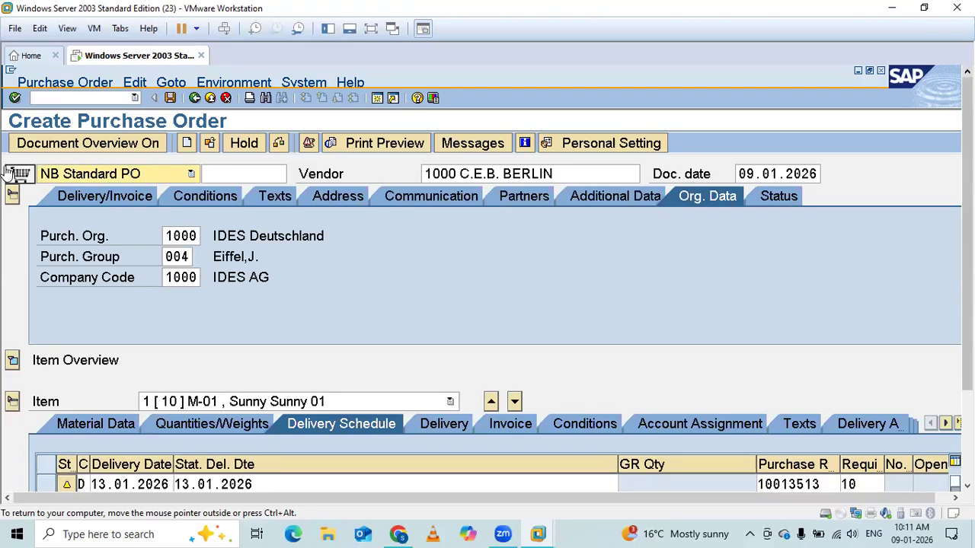
click(12, 195)
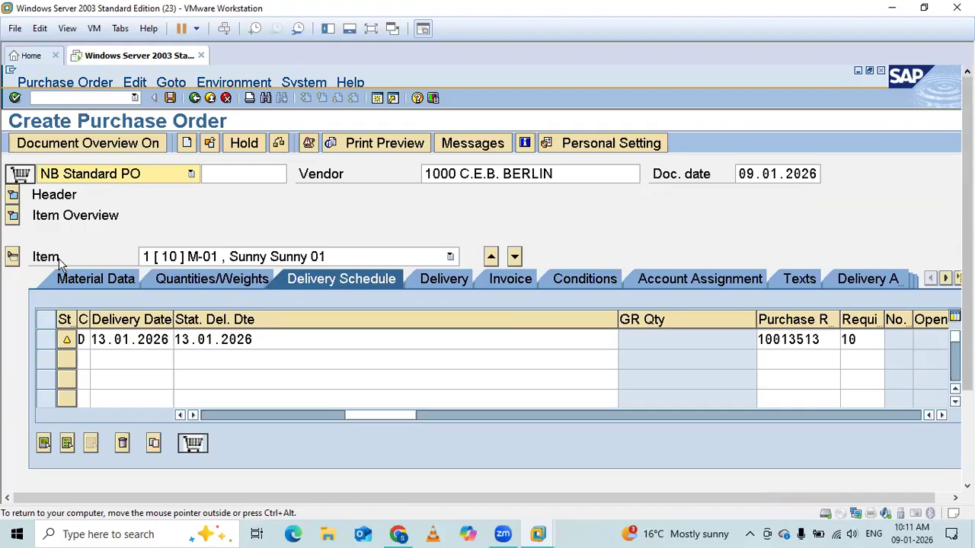
click(13, 195)
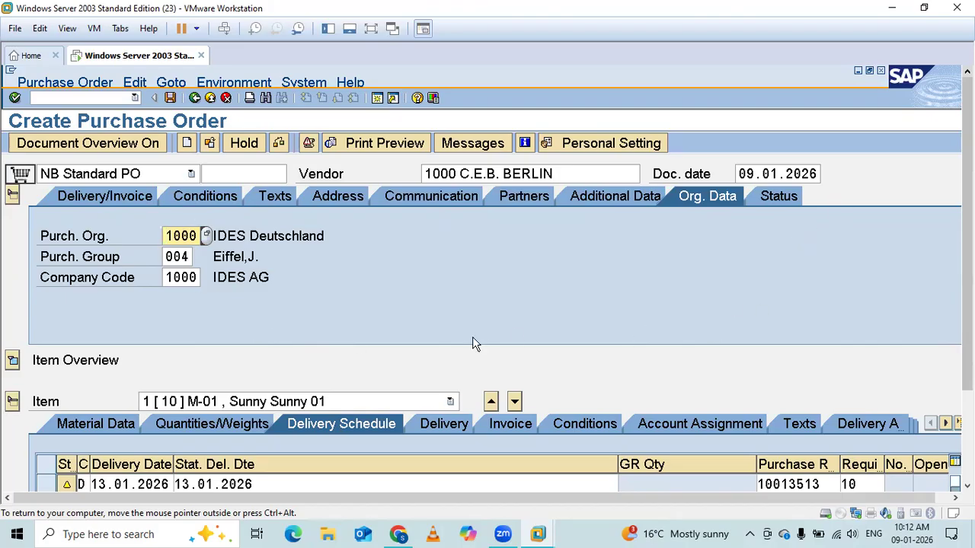
Show the header's delivery and invoice data and look through the available payment terms without choosing one.
click(108, 199)
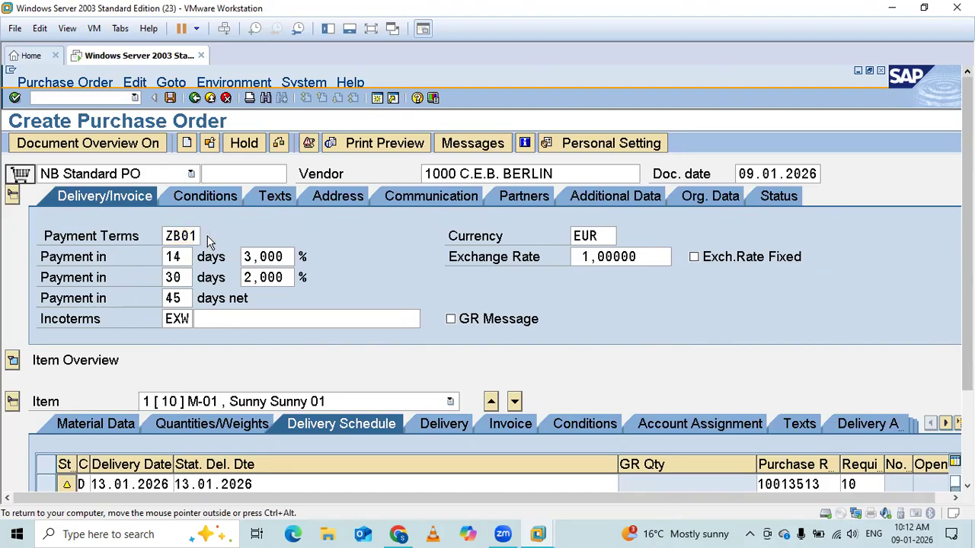
key(F4)
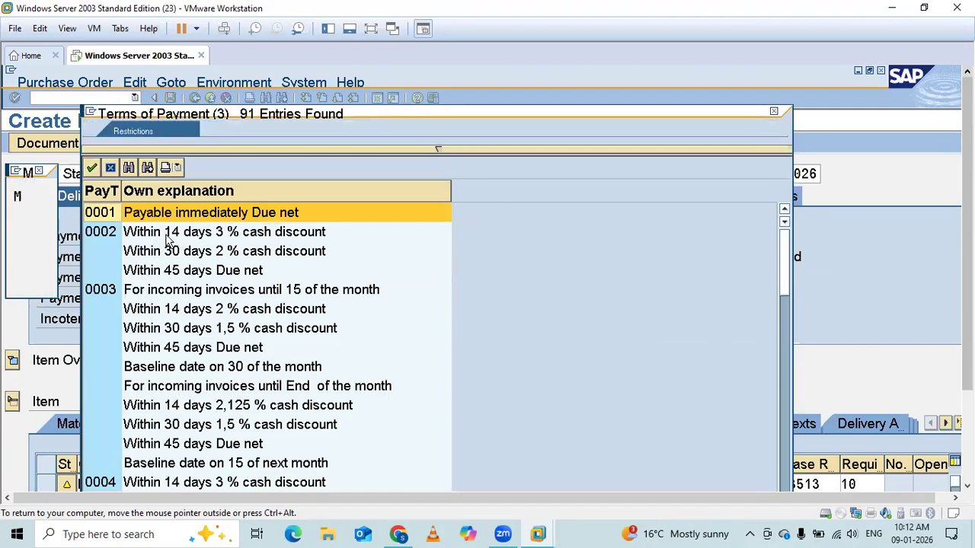
scroll(169, 240, down, 1)
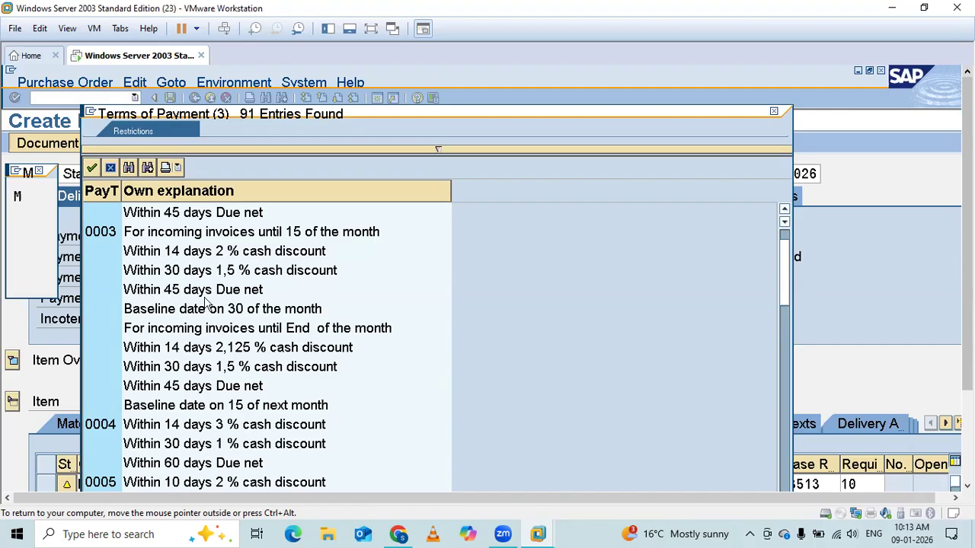
click(773, 113)
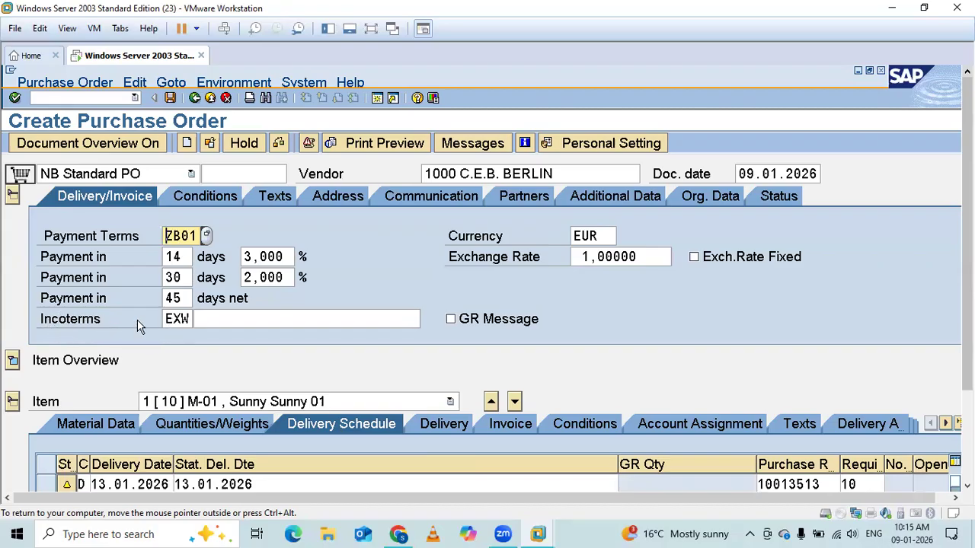
Look through the possible Incoterms values for the order header and close the list without choosing one.
click(196, 319)
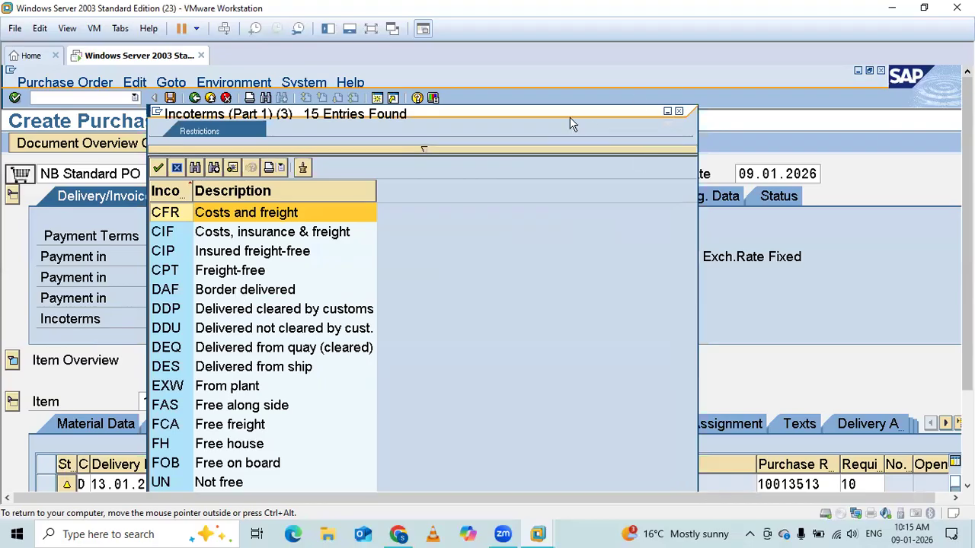
drag(571, 118, 583, 73)
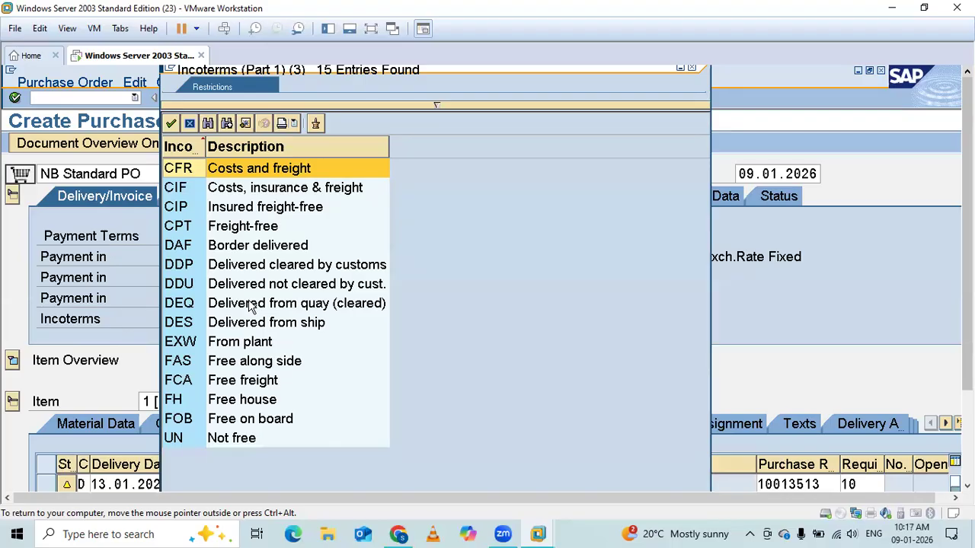
click(692, 67)
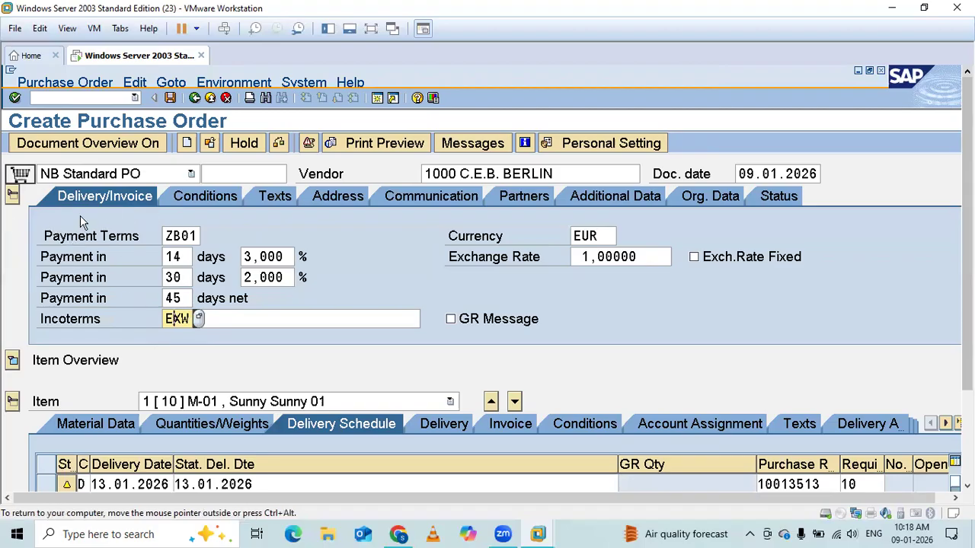
Examine the header's pricing conditions and the complete list of header text types.
click(214, 195)
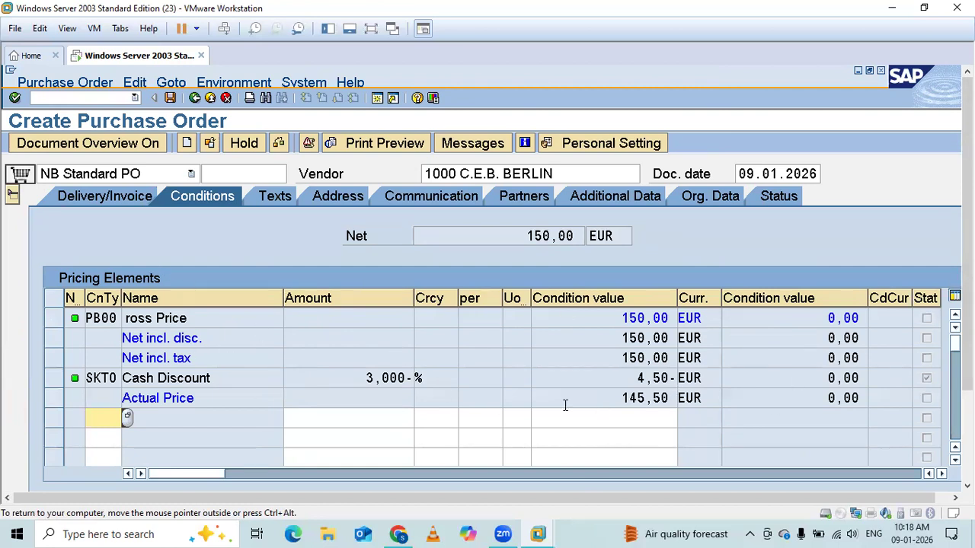
click(278, 198)
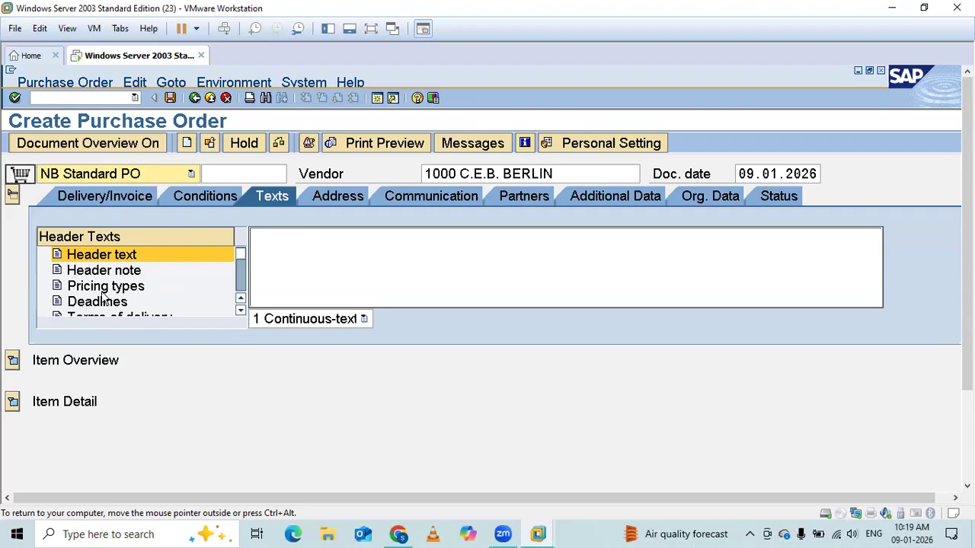
key(F4)
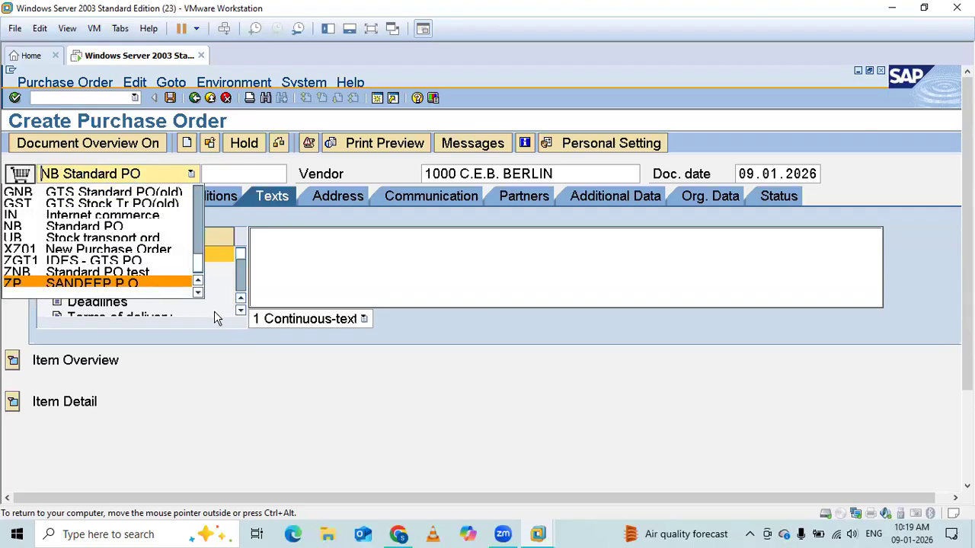
click(239, 311)
click(240, 311)
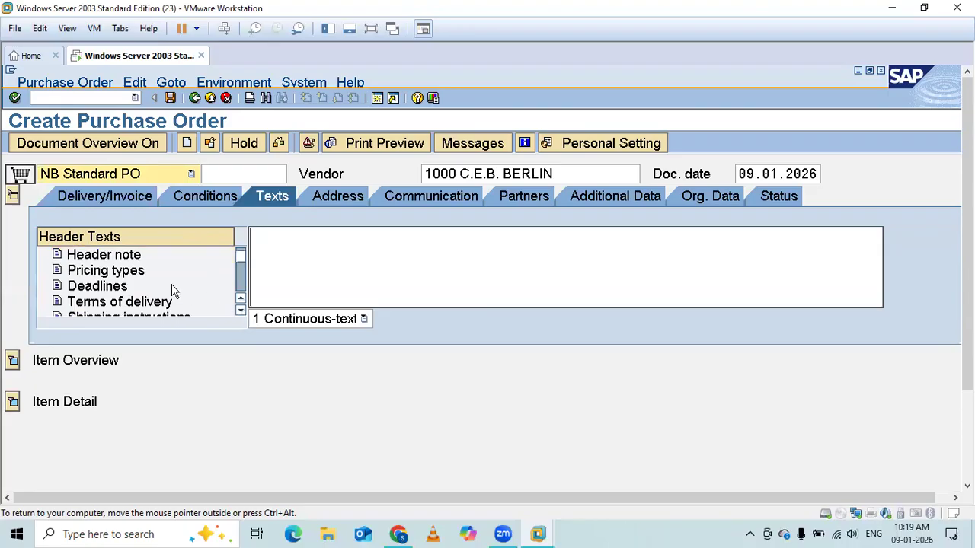
click(240, 312)
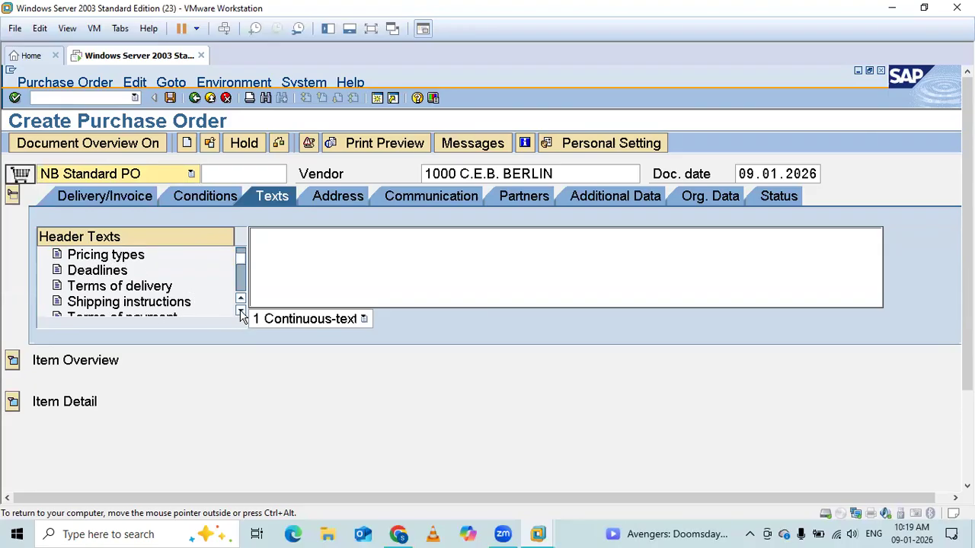
click(241, 312)
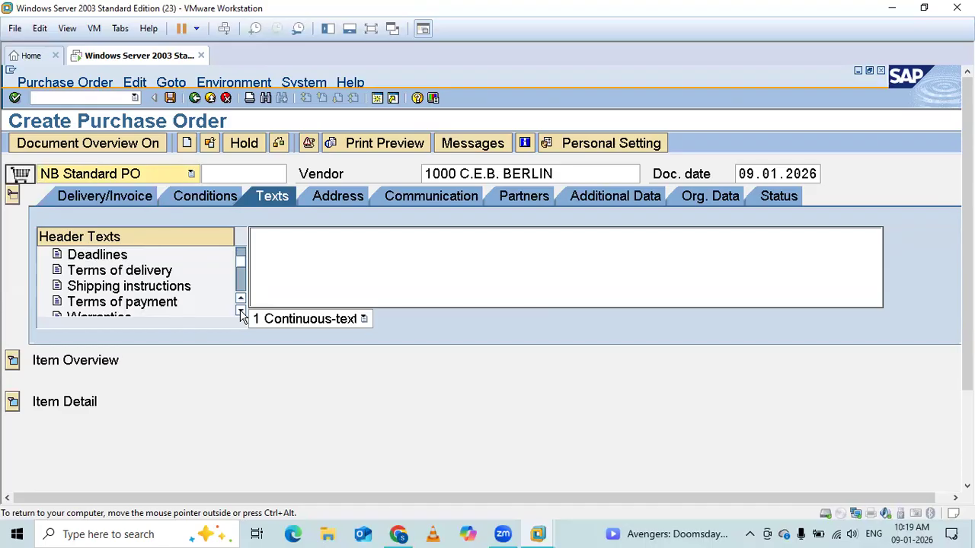
click(241, 313)
click(240, 312)
click(240, 312)
click(241, 312)
click(241, 312)
click(240, 312)
click(241, 313)
click(241, 312)
click(241, 312)
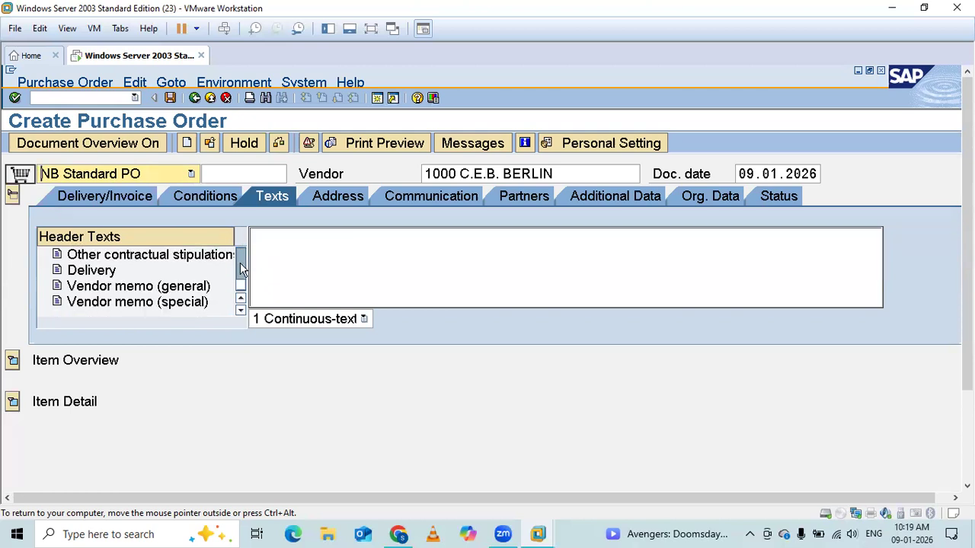
click(241, 299)
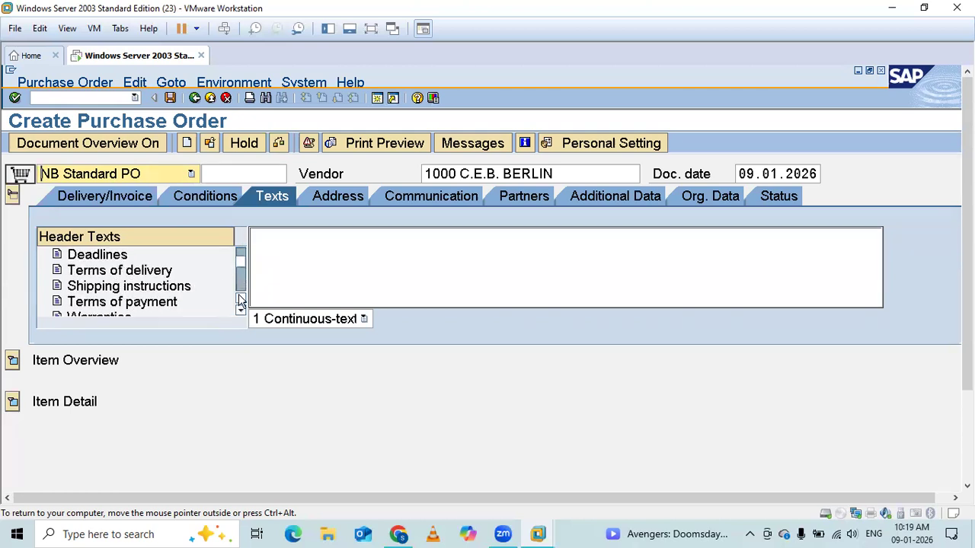
click(264, 239)
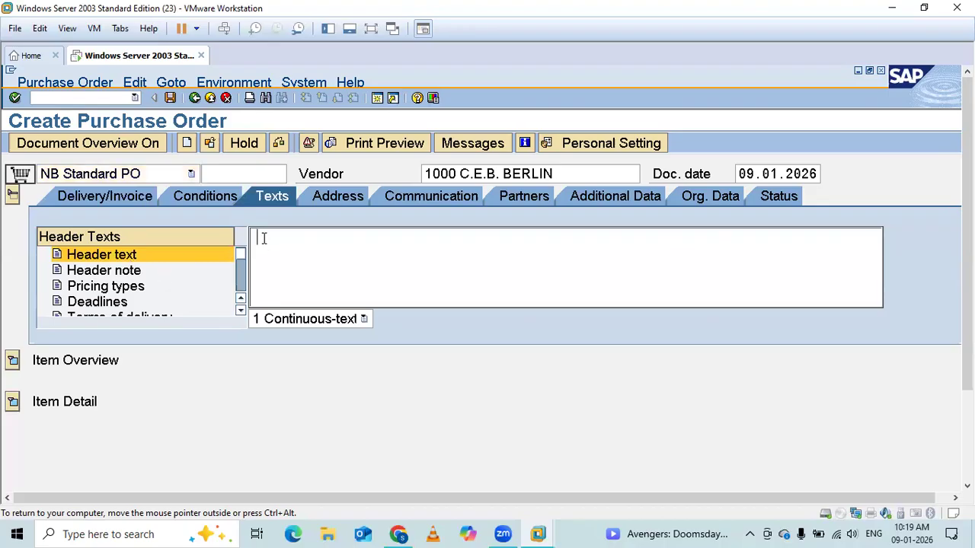
Expand the item overview and set item 10's PO quantity to 20.
click(13, 361)
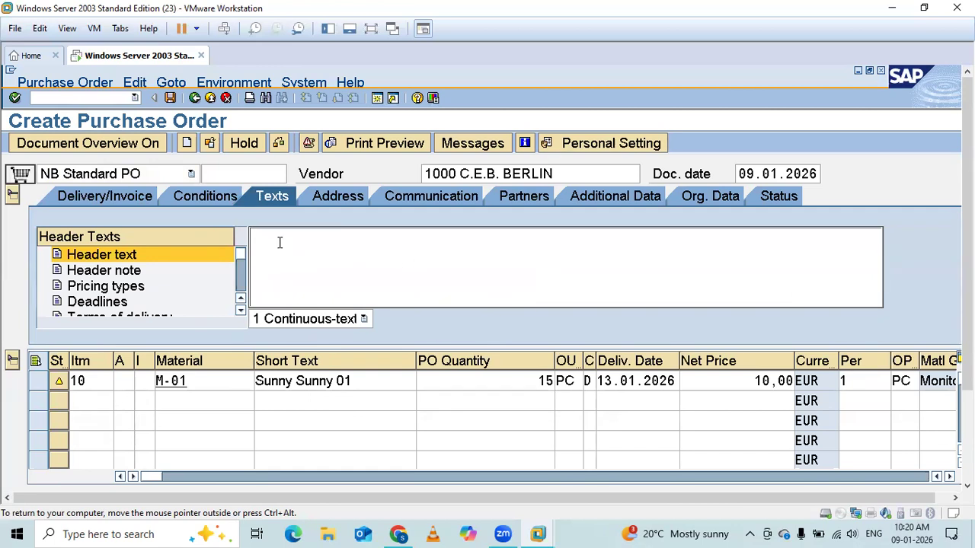
double_click(545, 381)
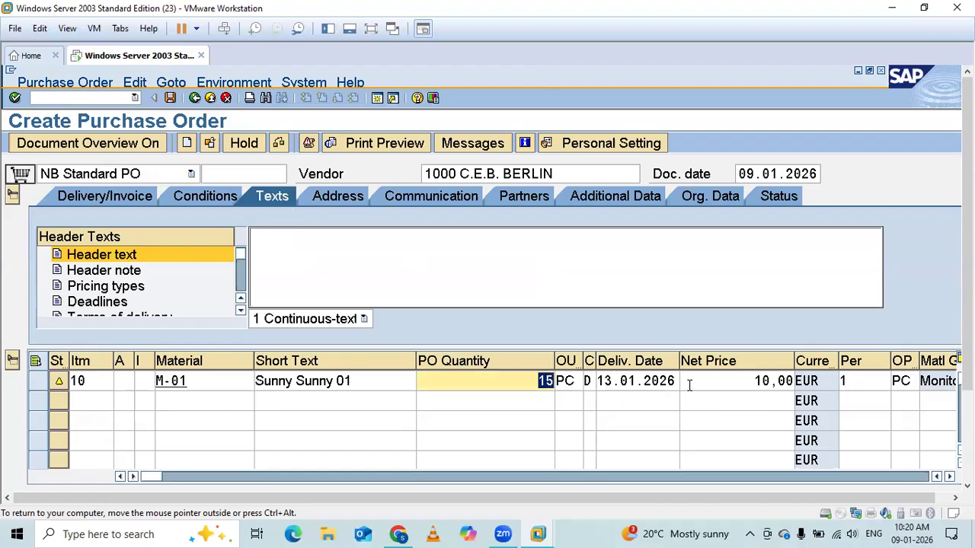
text(20)
key(Return)
click(268, 238)
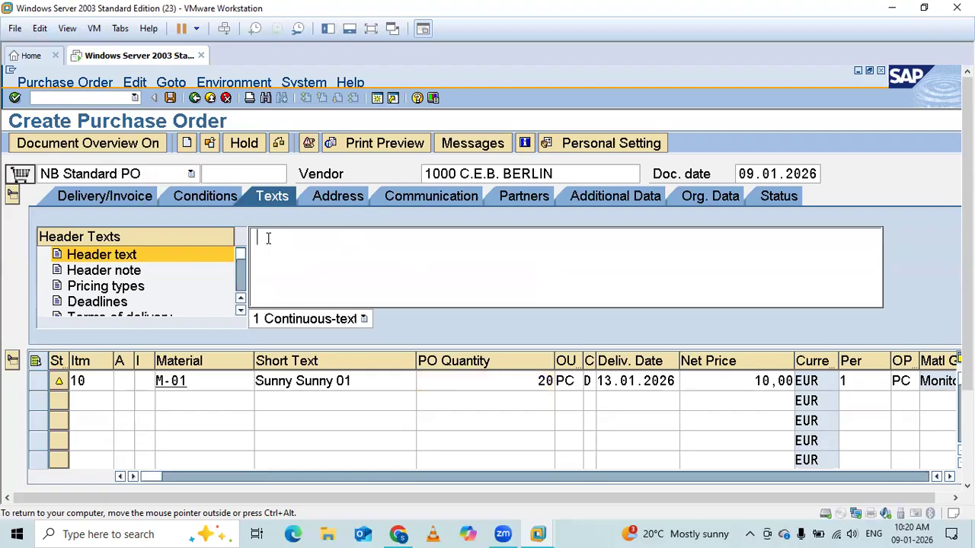
text(9-01-2026)
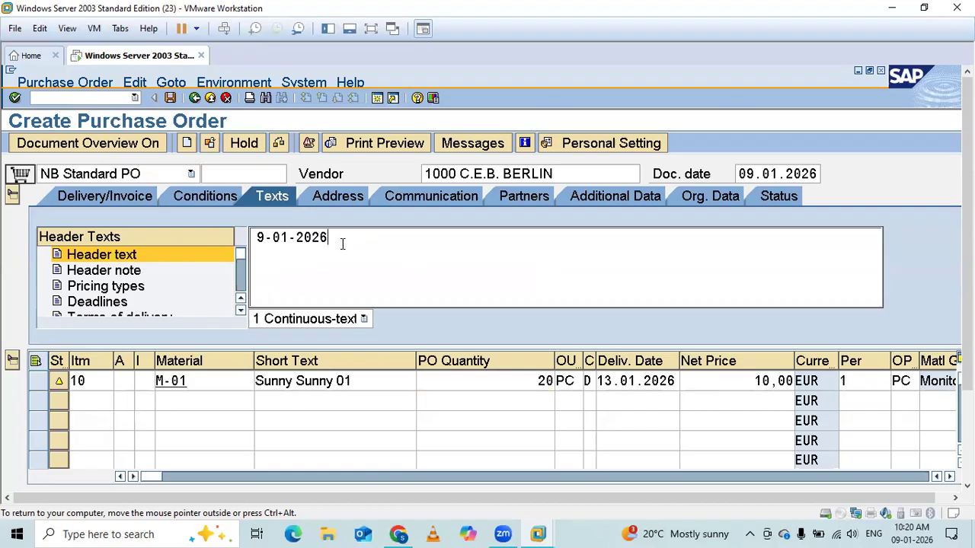
drag(341, 243, 105, 260)
key(BackSpace)
Write the header text "Revesion 1 9-01-2026: Quantity of the P.O changed from 15 pc to 20 pc.".
text(Reves)
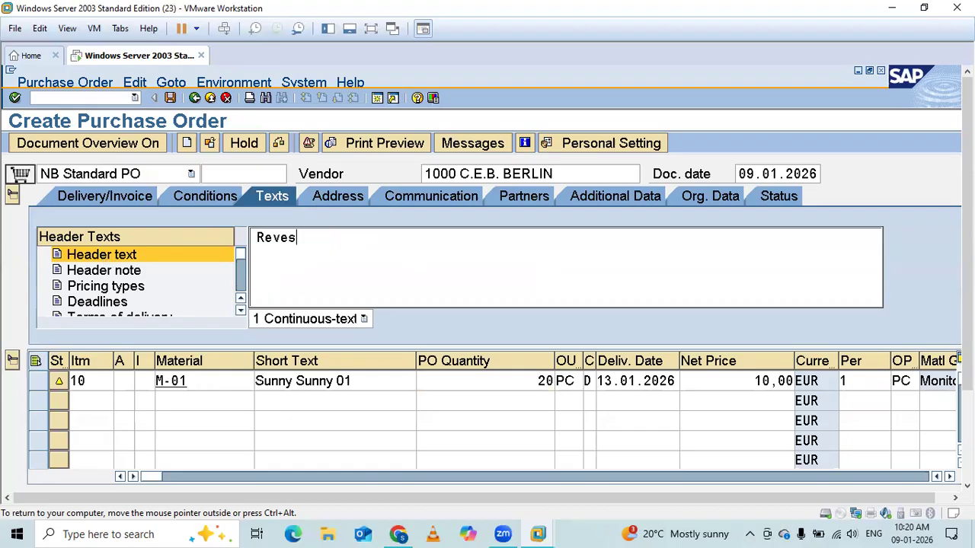
text(ion 1 9-01-2026)
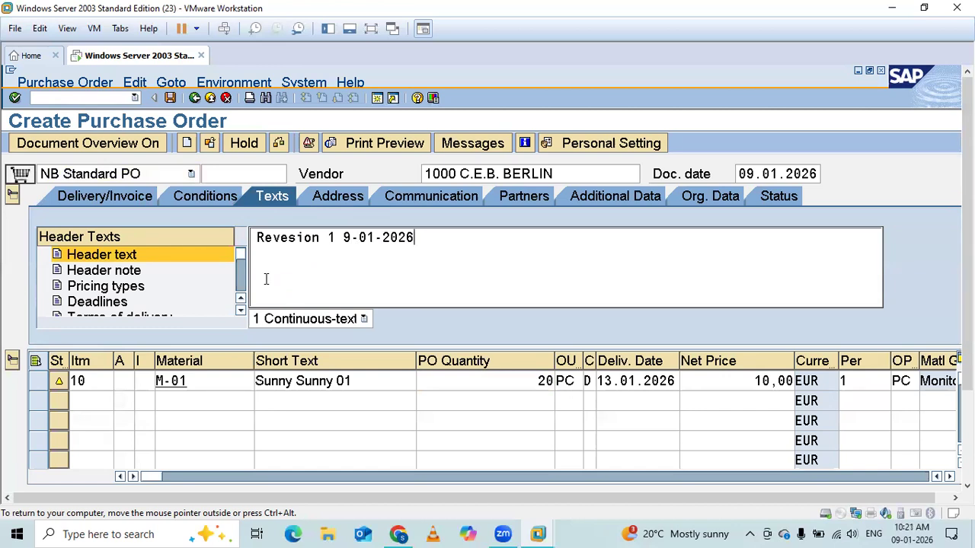
text(: Quant)
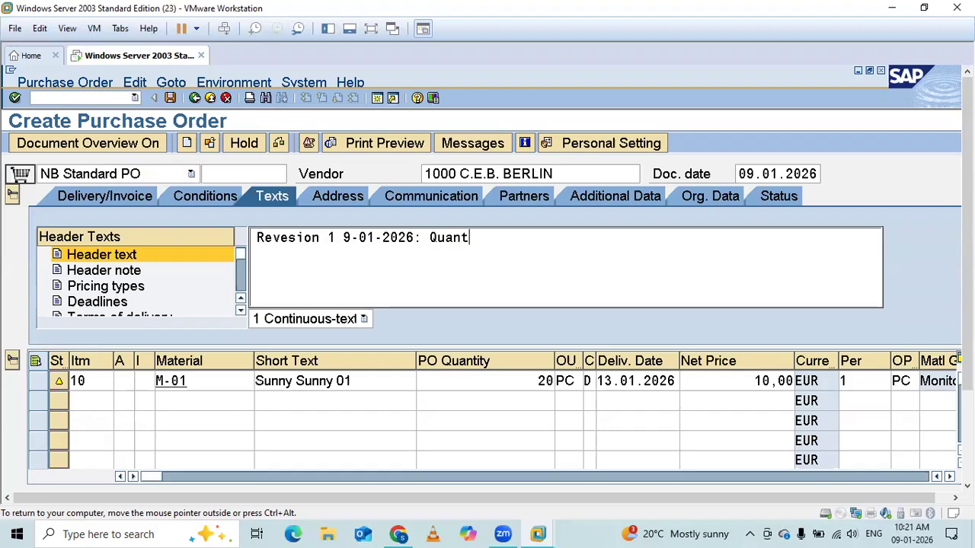
text(ity of the P.0 )
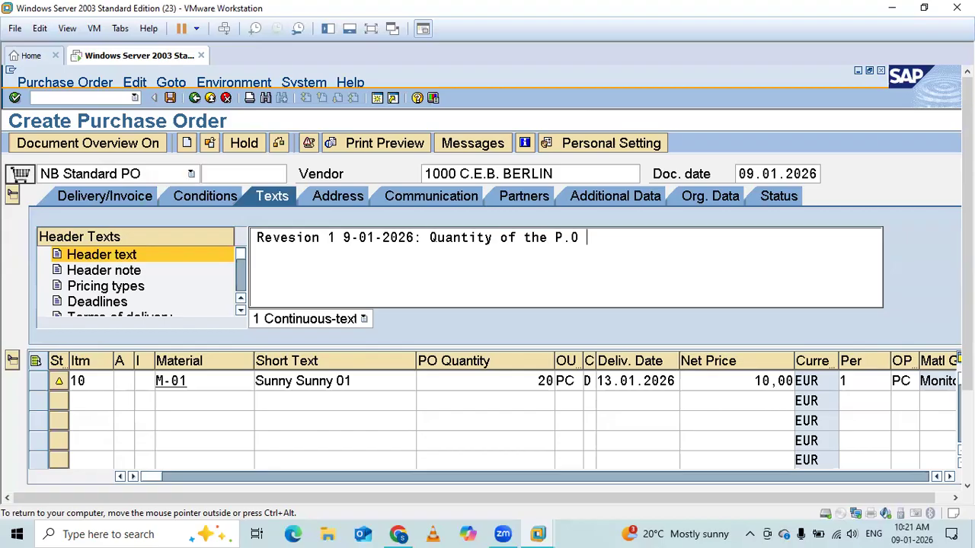
text(changed from)
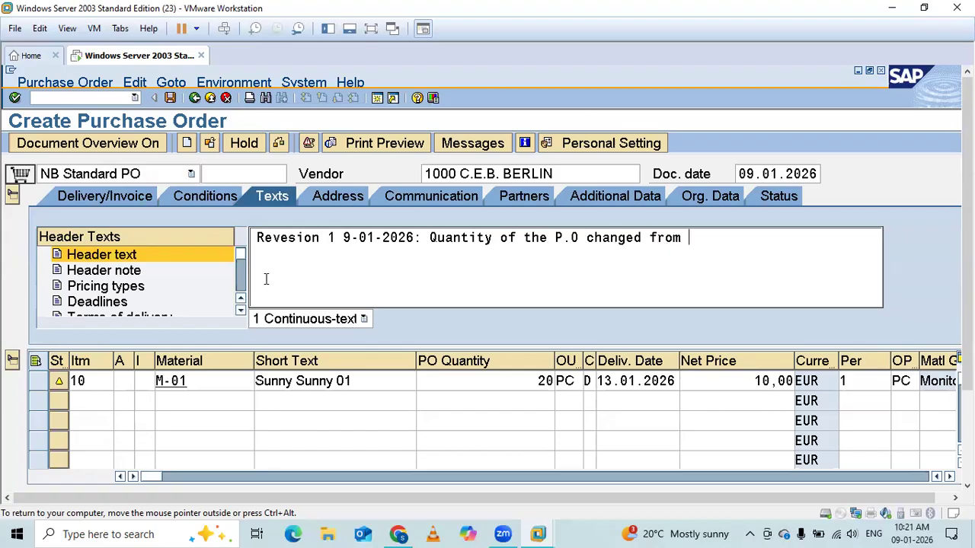
text( 15)
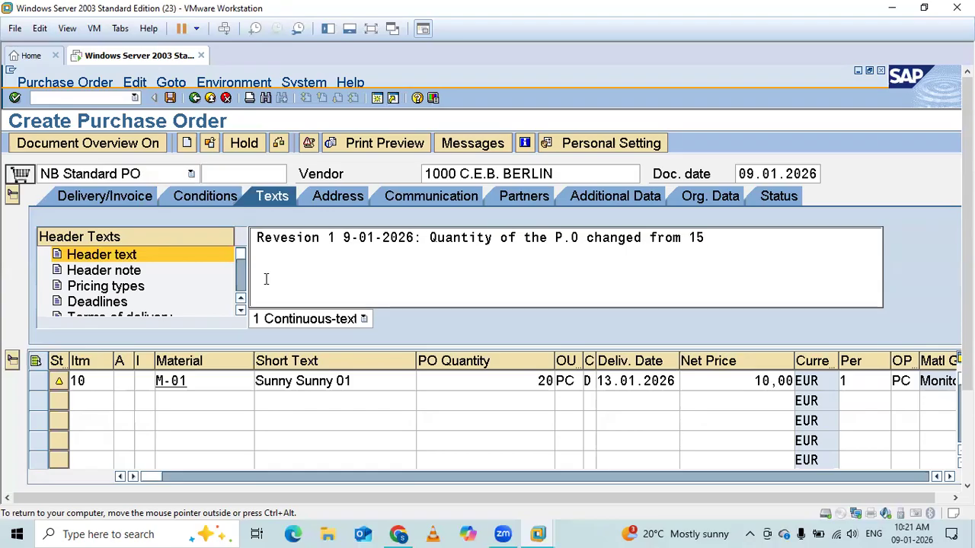
text( pc o)
key(BackSpace)
text(to 20 pc.)
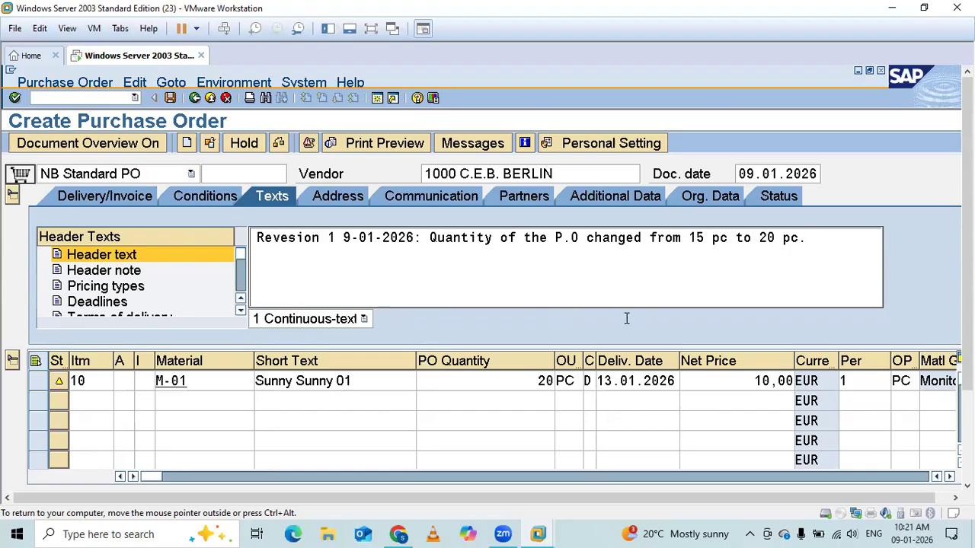
Examine the header note and shipping instructions among the order's header text types.
click(140, 276)
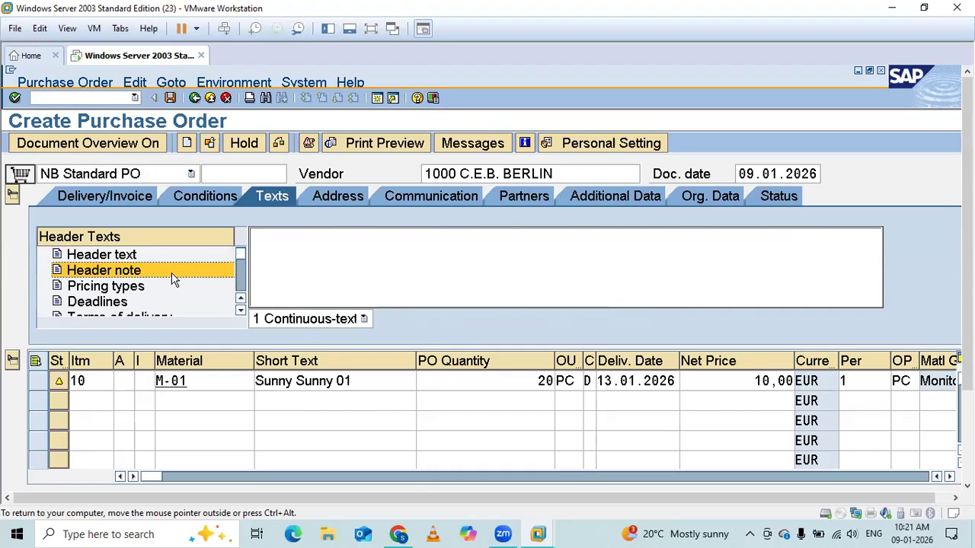
scroll(172, 278, down, 3)
scroll(172, 279, down, 1)
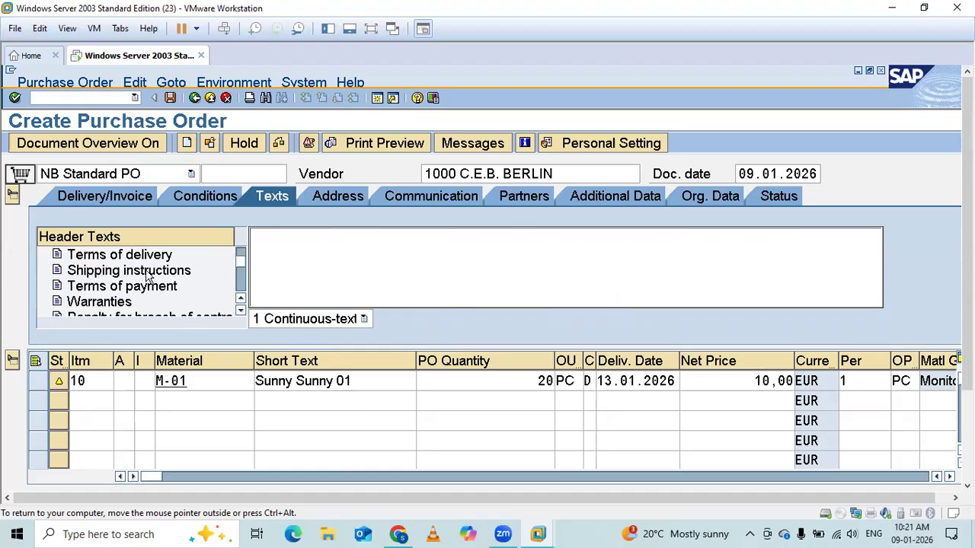
click(146, 276)
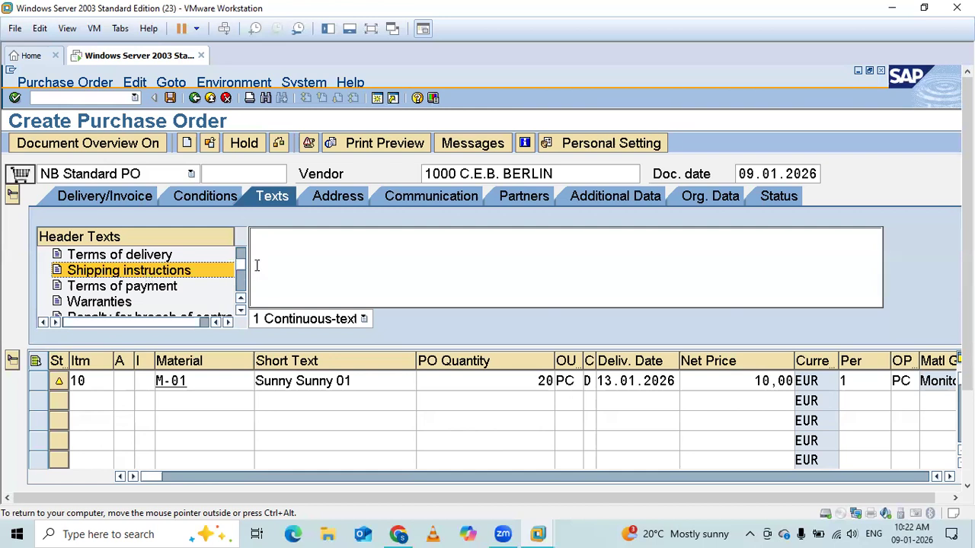
click(266, 238)
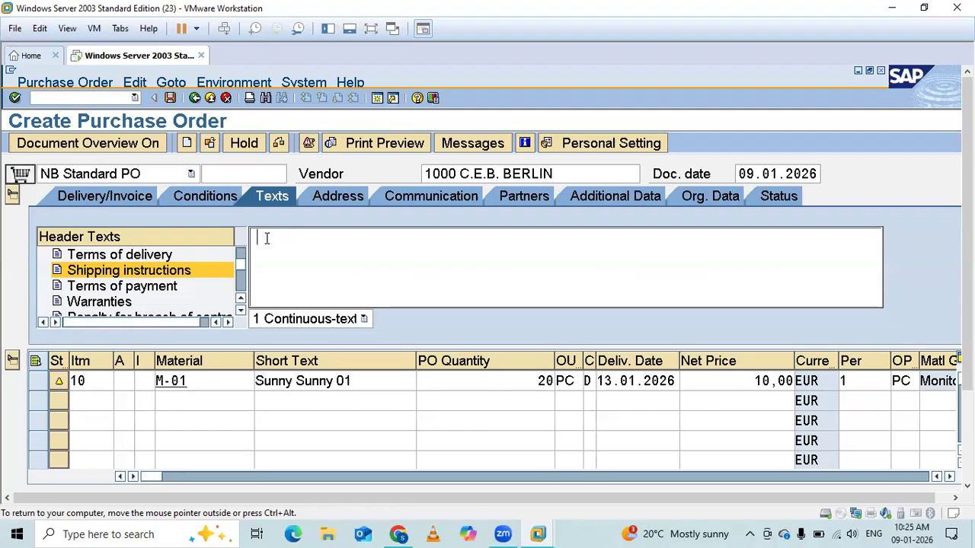
click(840, 528)
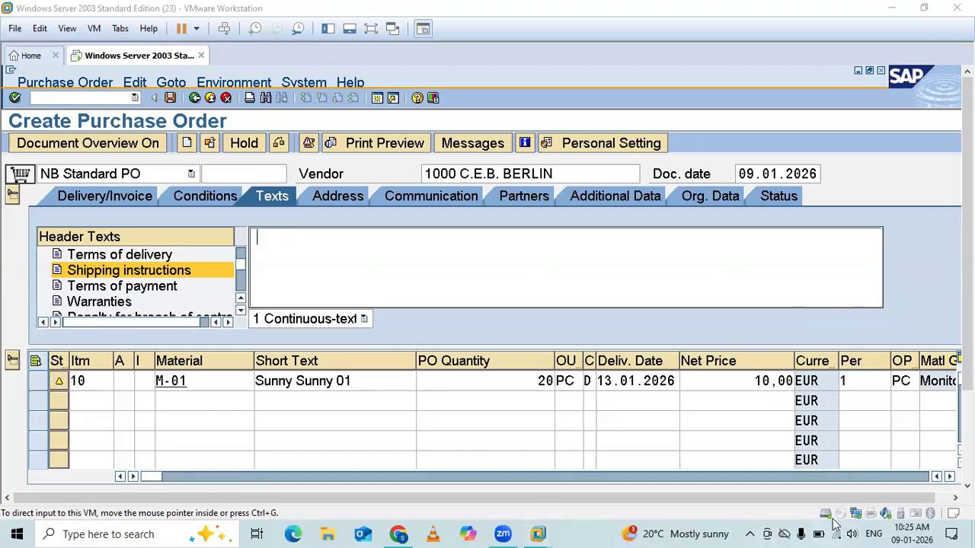
click(835, 527)
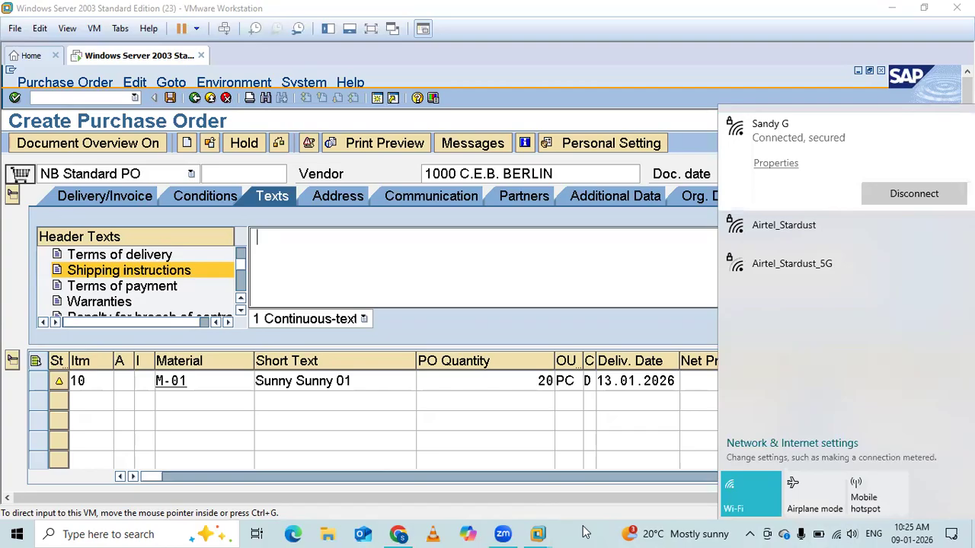
click(613, 344)
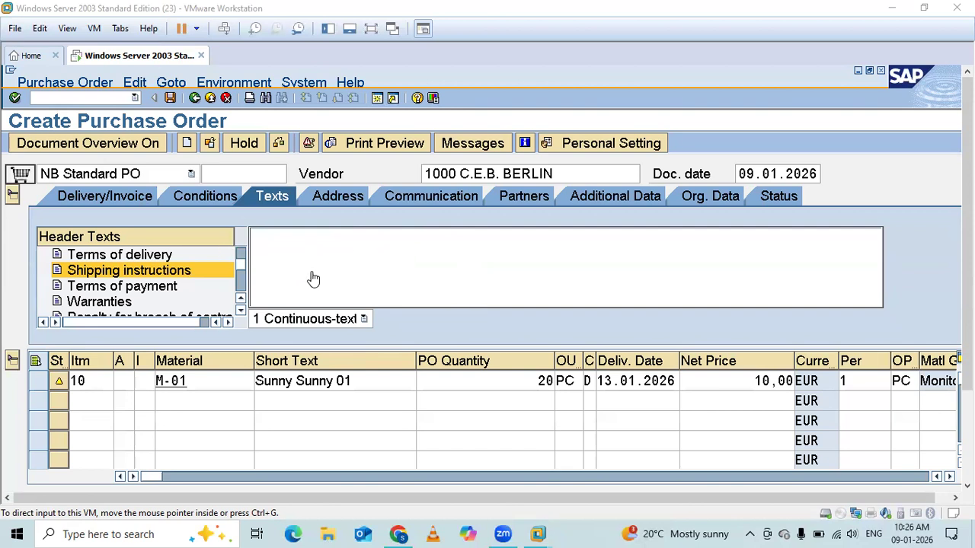
Review the vendor's header address and its full address details, including the communication data, and close the details.
click(341, 281)
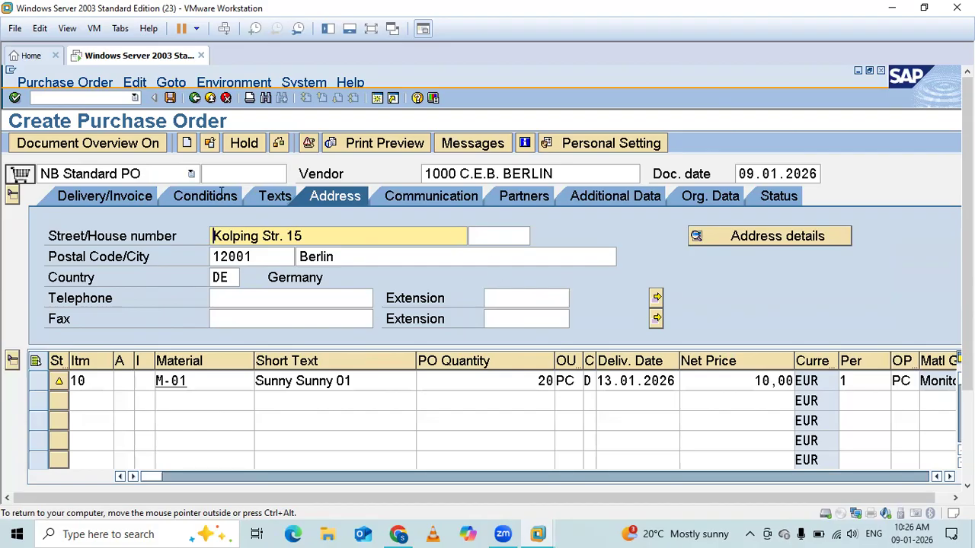
click(789, 234)
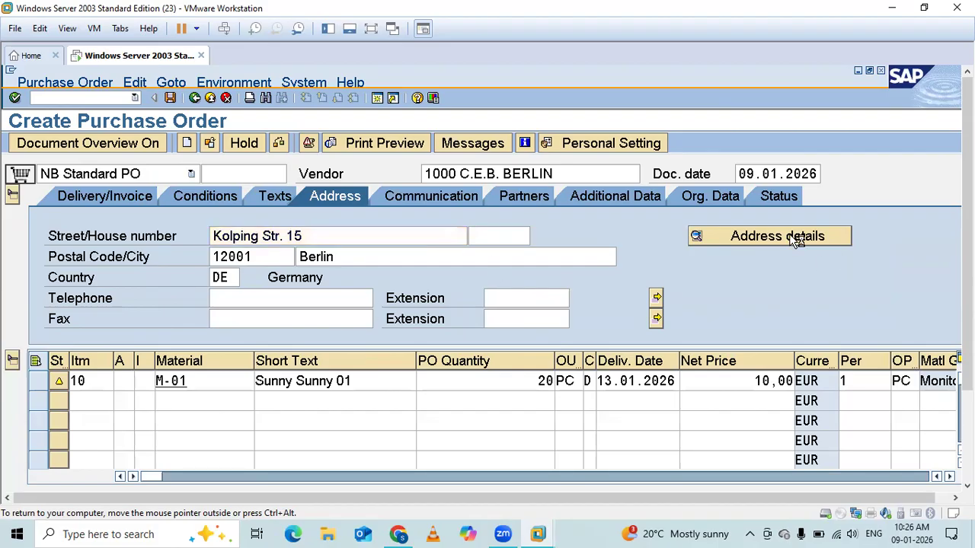
click(393, 124)
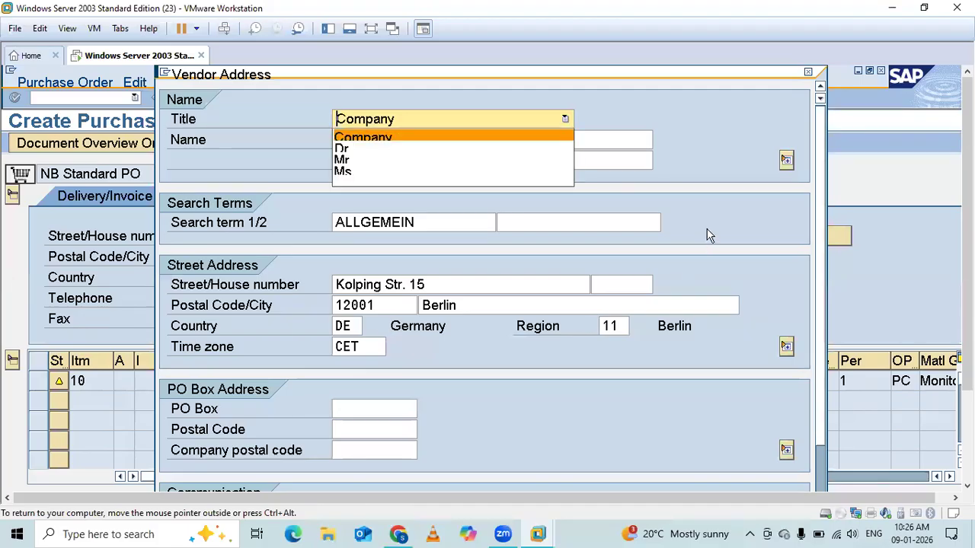
click(731, 118)
drag(710, 77, 696, 66)
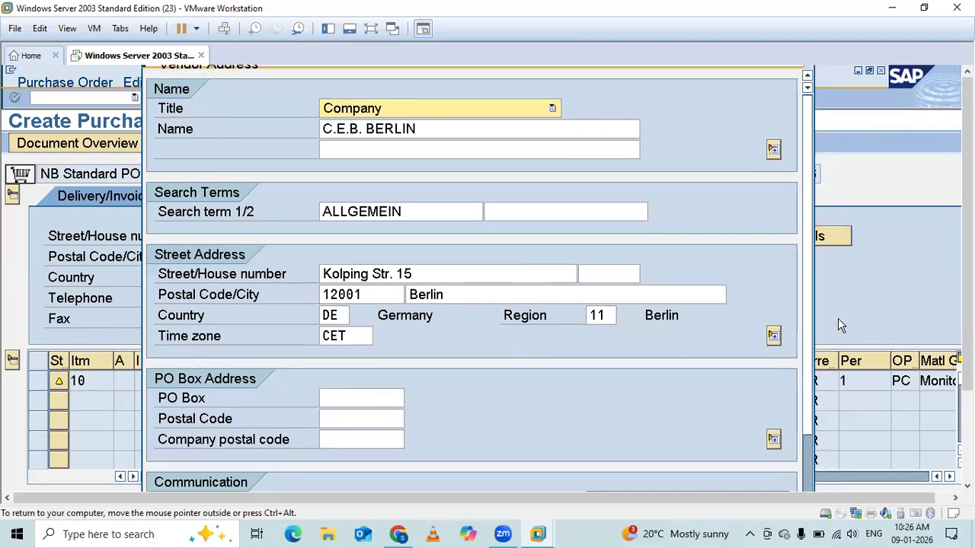
click(806, 462)
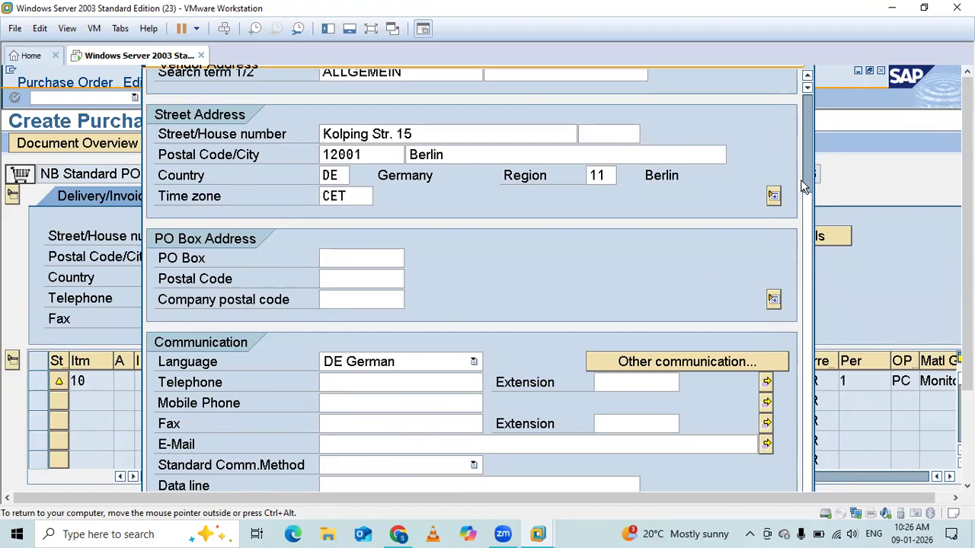
scroll(802, 132, up, 2)
scroll(802, 132, up, 1)
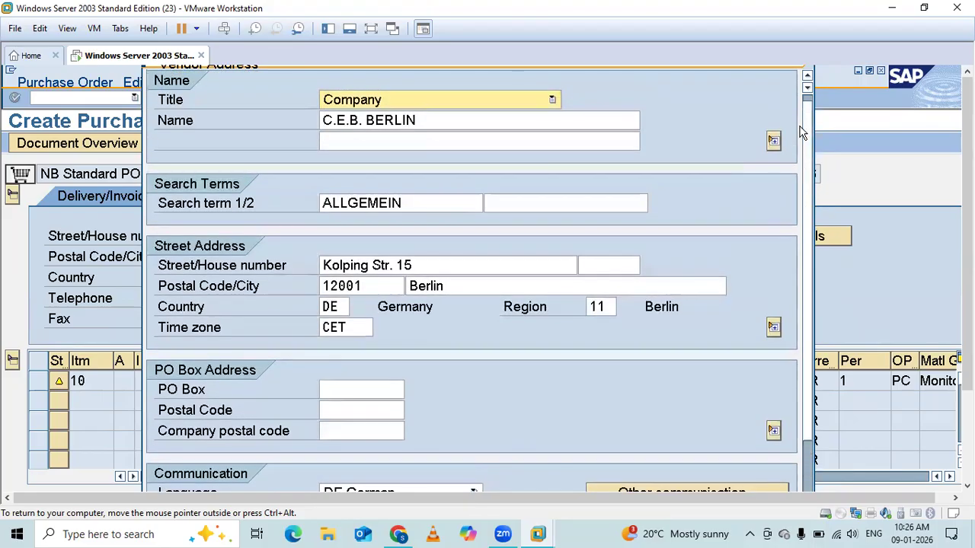
scroll(802, 129, up, 1)
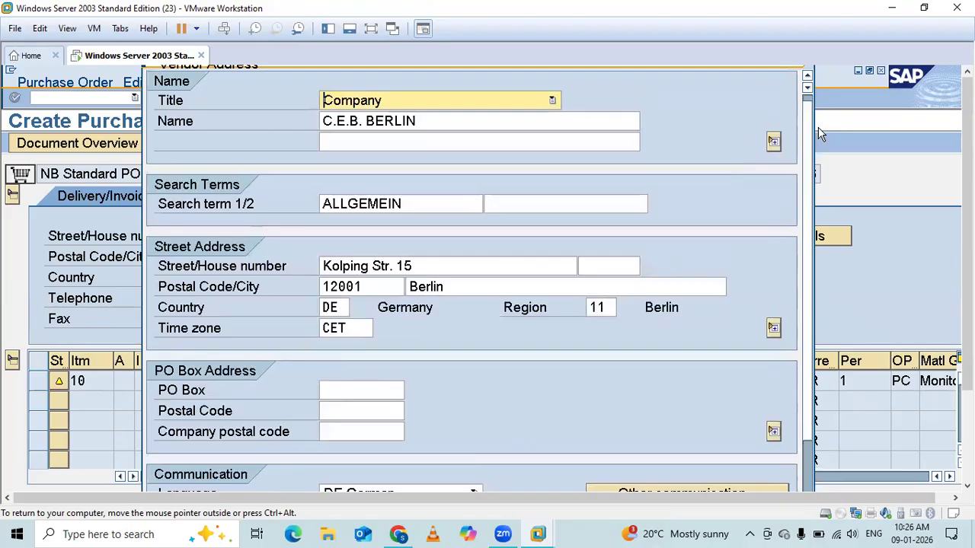
drag(801, 67, 798, 93)
click(797, 92)
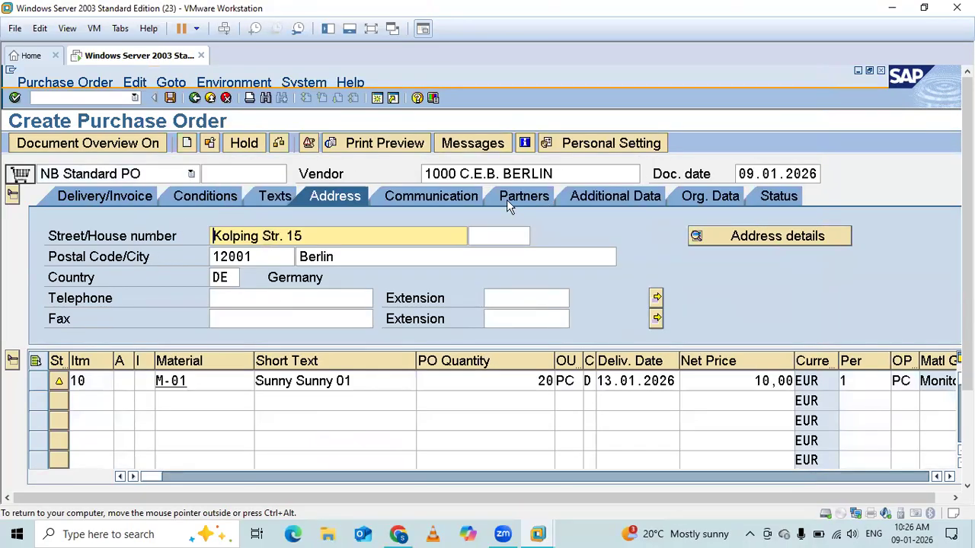
Review the header's communication data and the possible language keys, closing the list without choosing one.
click(443, 196)
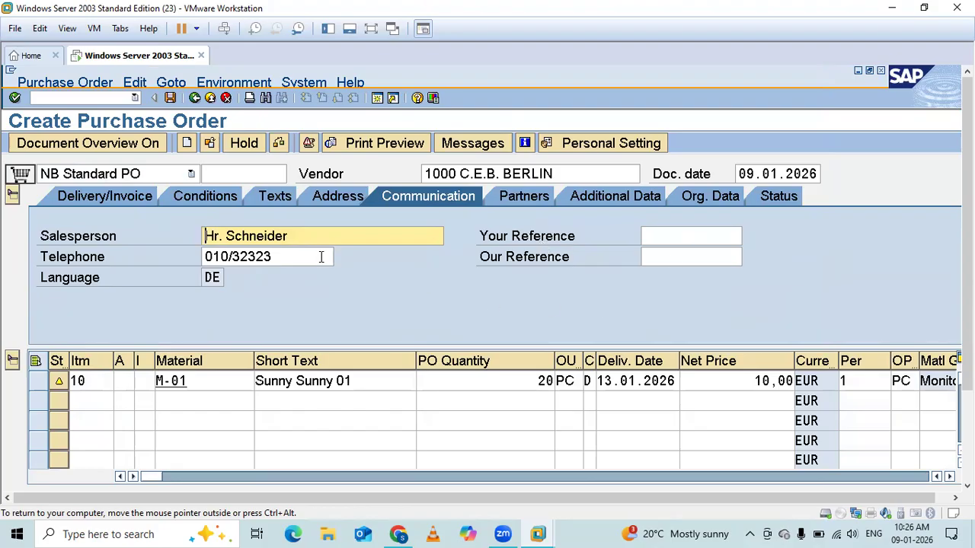
click(212, 278)
click(232, 279)
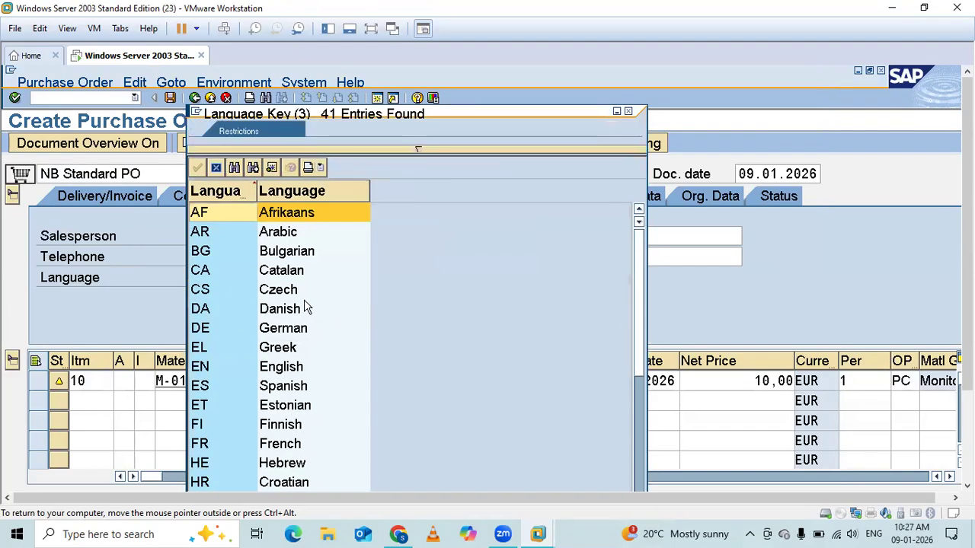
click(628, 112)
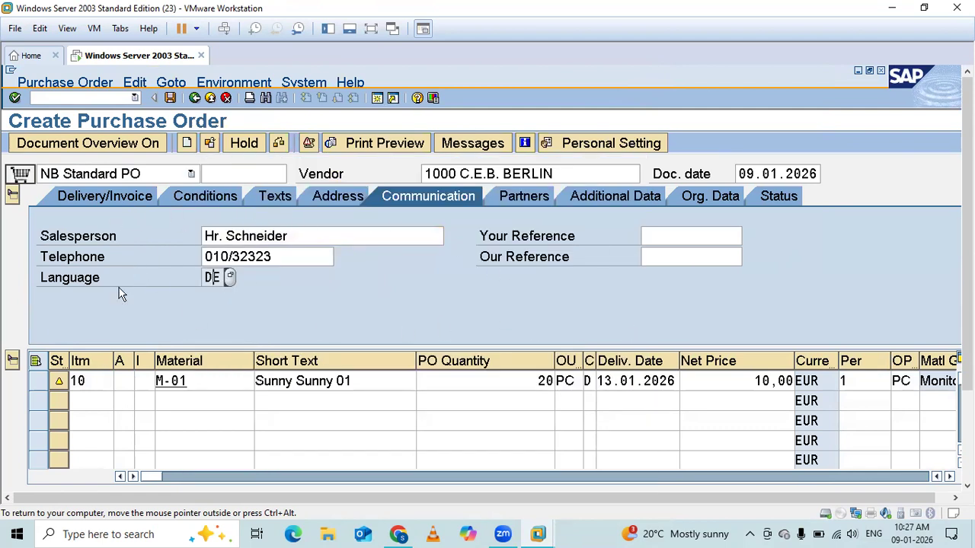
Examine the header's partners, additional data, organizational data and order status.
click(518, 198)
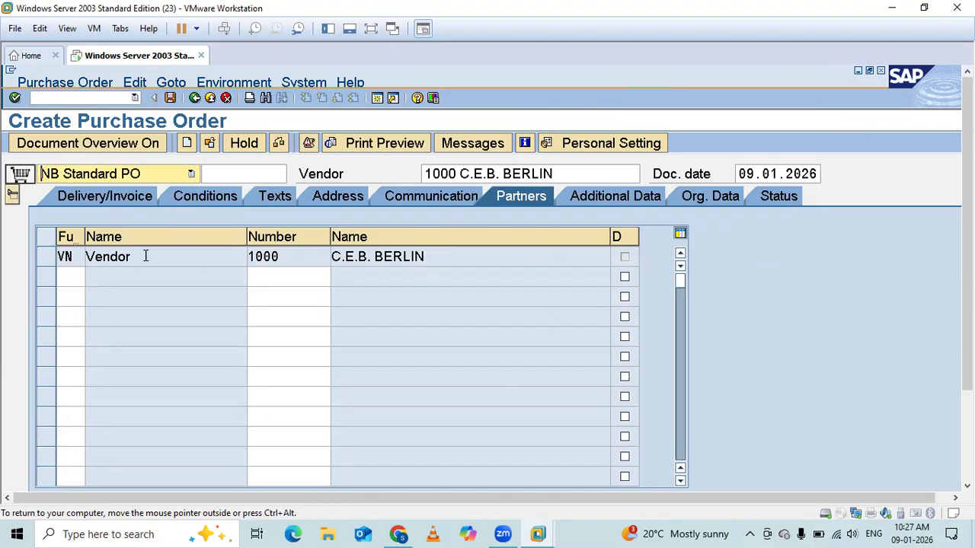
click(614, 198)
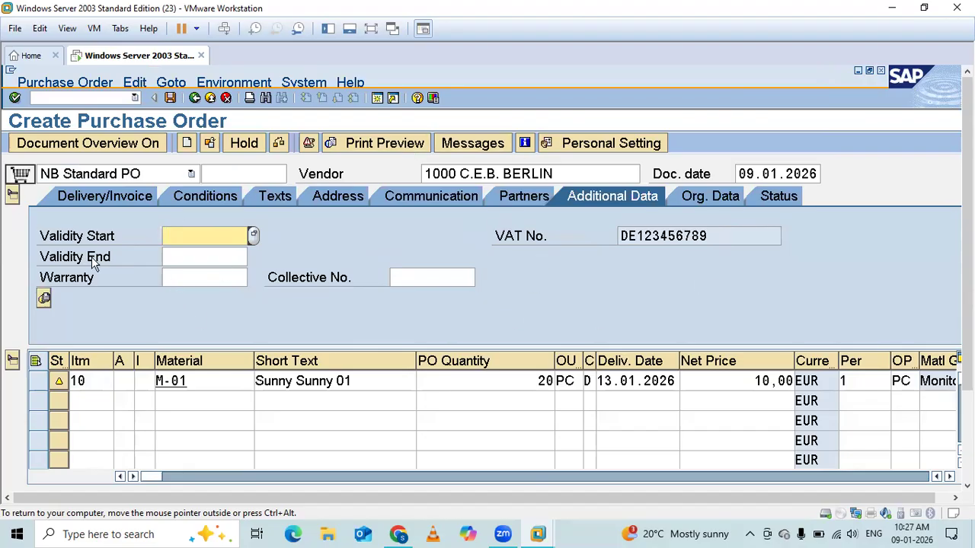
click(715, 196)
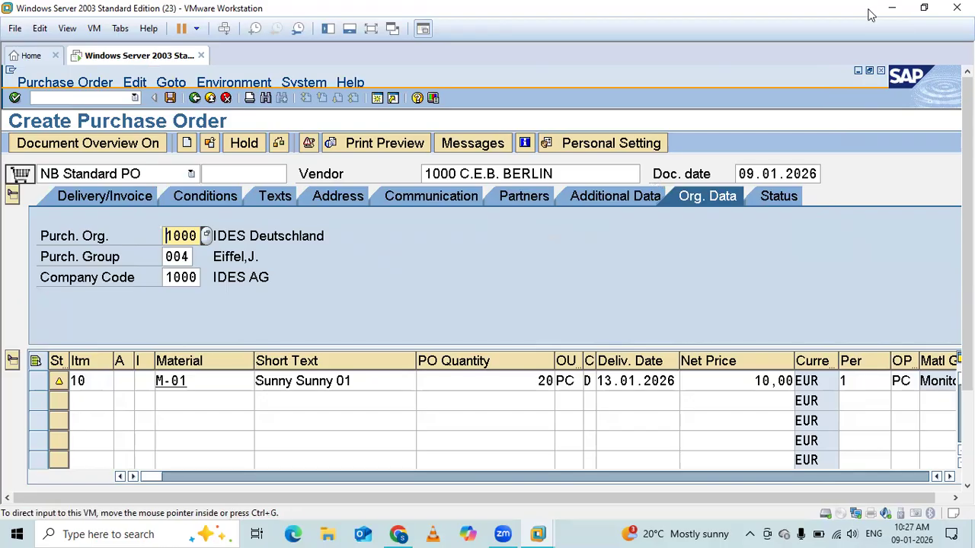
drag(868, 24, 686, 158)
click(693, 144)
click(777, 198)
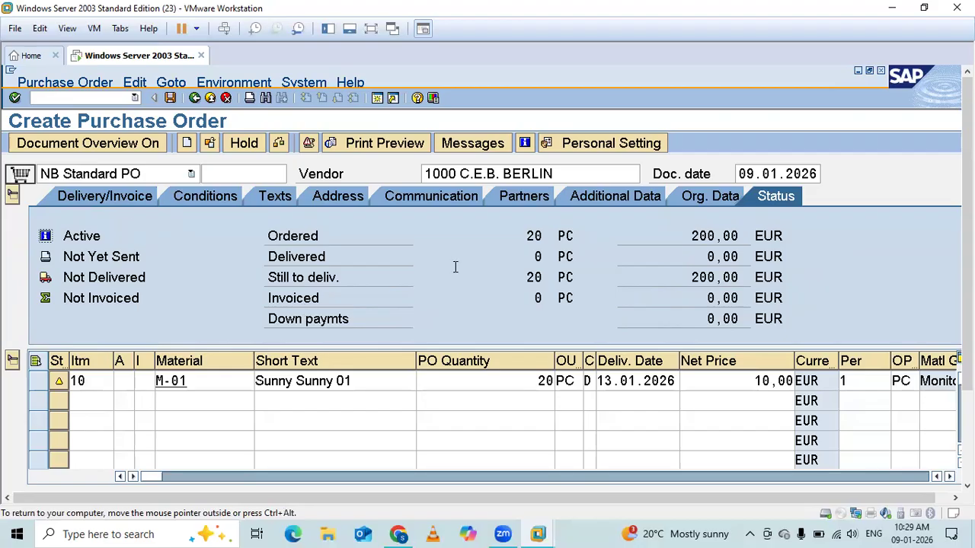
Collapse the header section and leave only the item overview expanded.
click(13, 196)
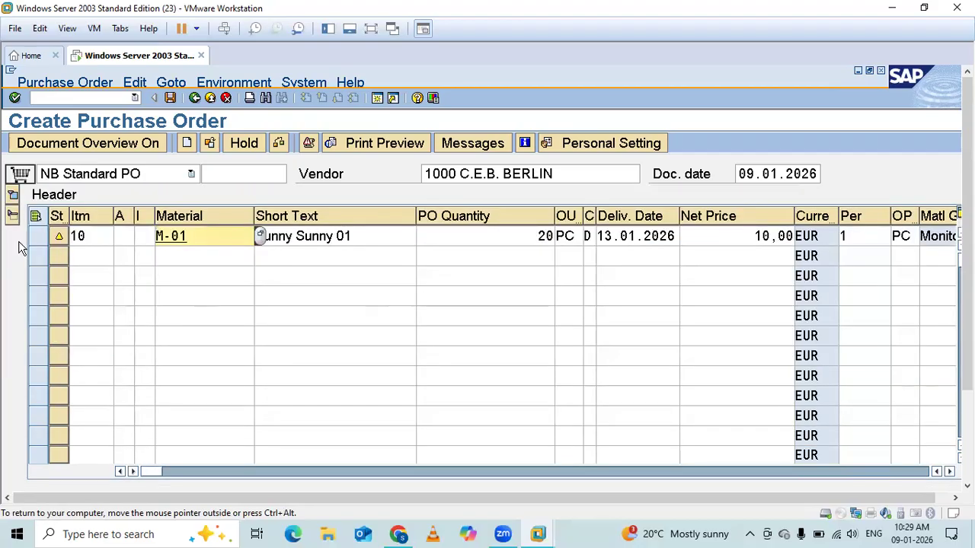
click(13, 217)
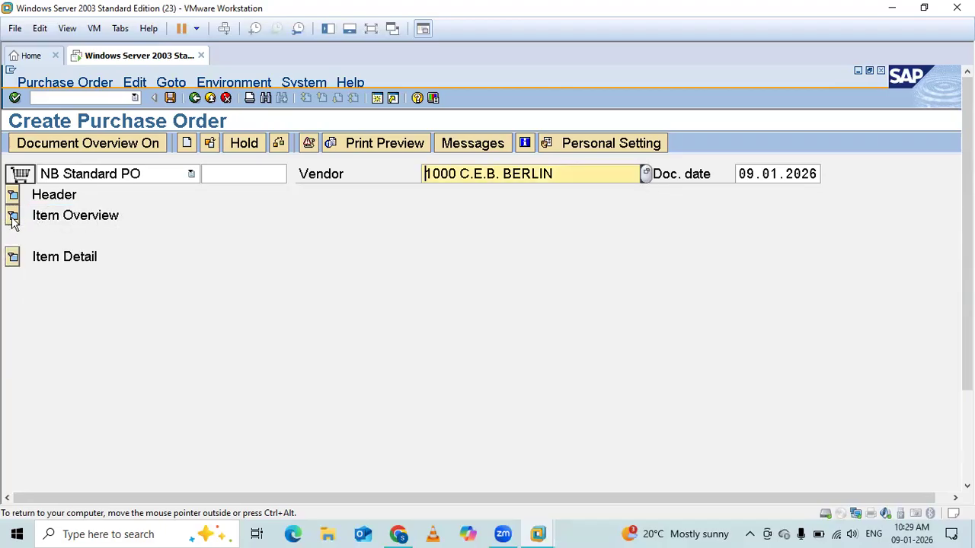
click(13, 217)
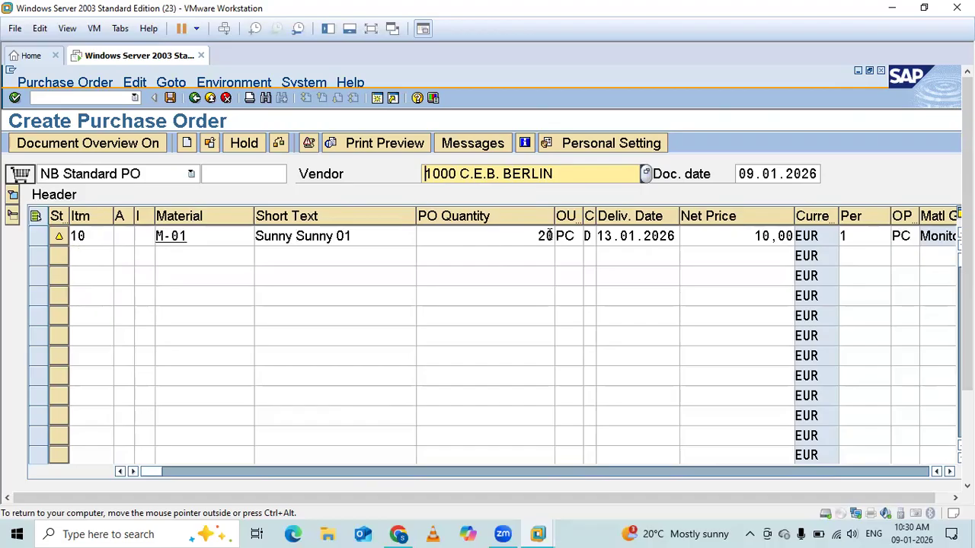
click(549, 236)
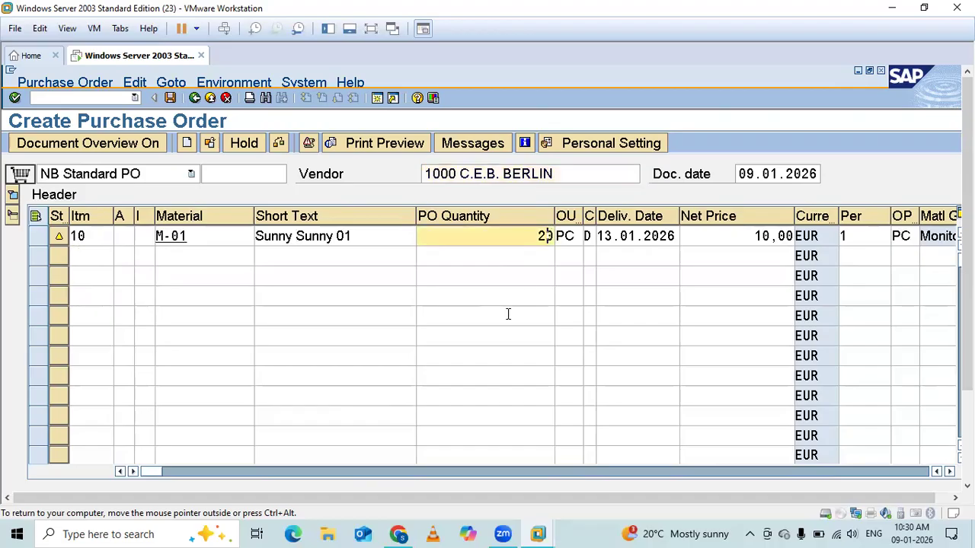
key(BackSpace)
text(0.5)
key(BackSpace)
key(ctrl+alt)
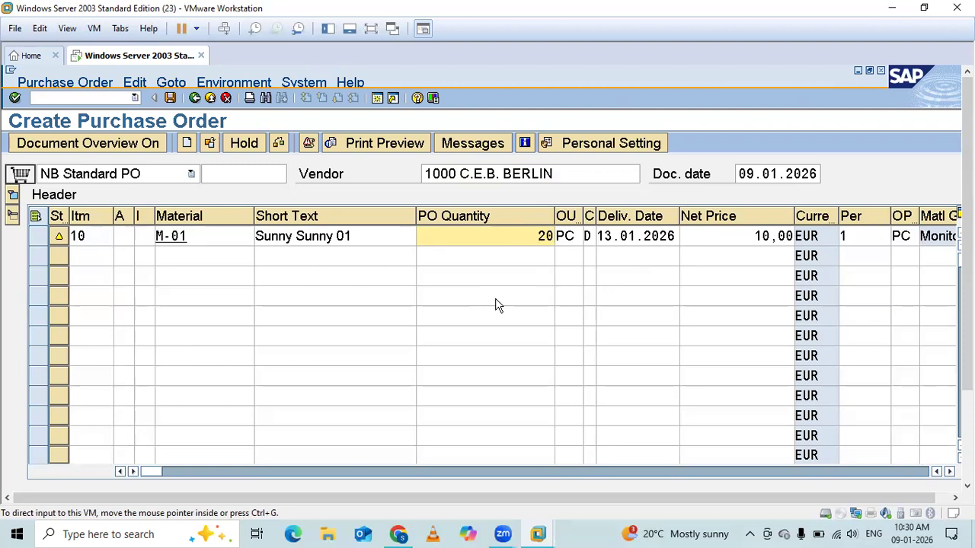
click(692, 156)
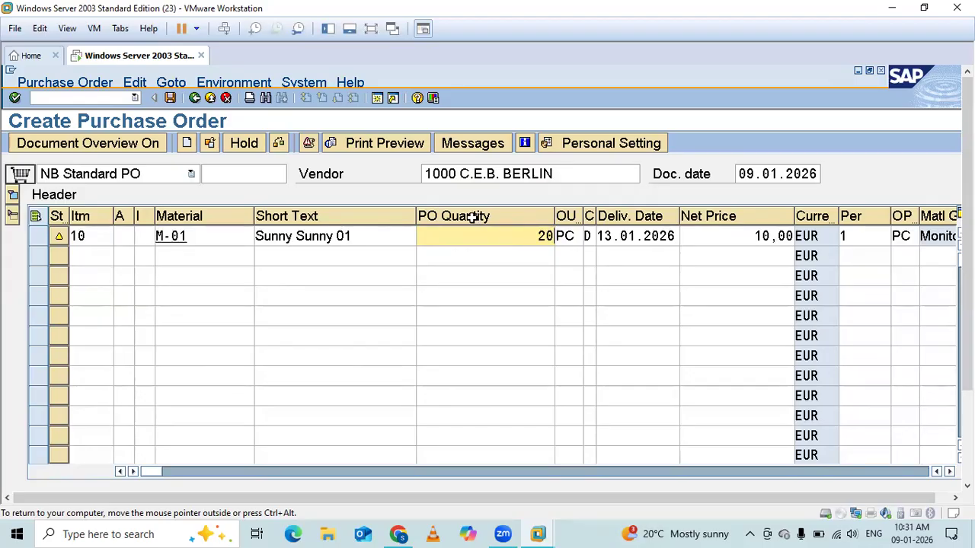
Examine item 10's order unit, delivery date, net price, price unit and order price unit in the item overview.
click(566, 236)
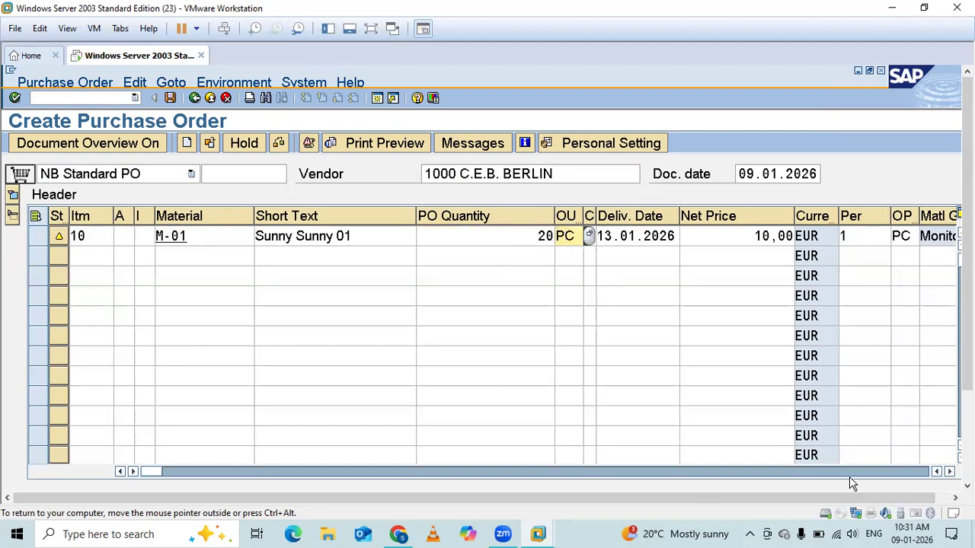
click(948, 472)
double_click(949, 472)
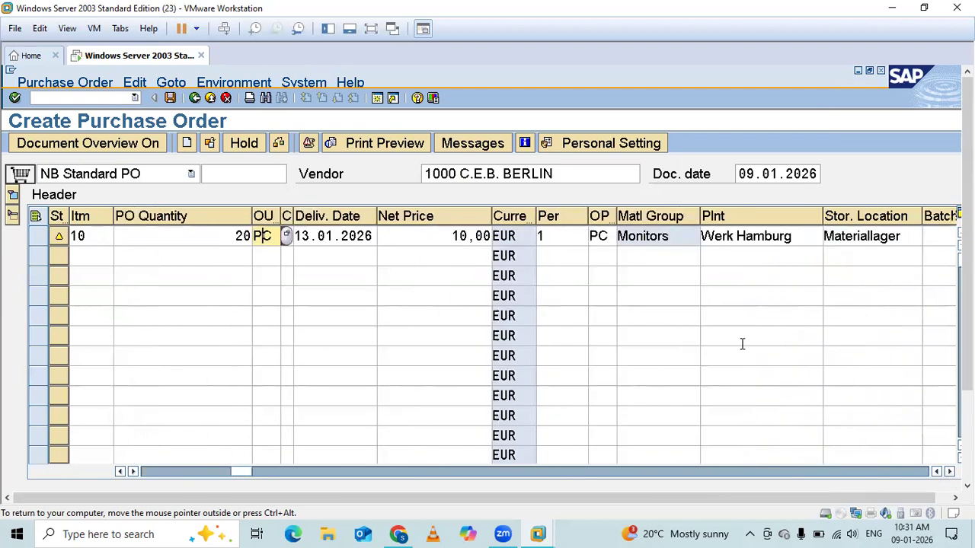
click(313, 241)
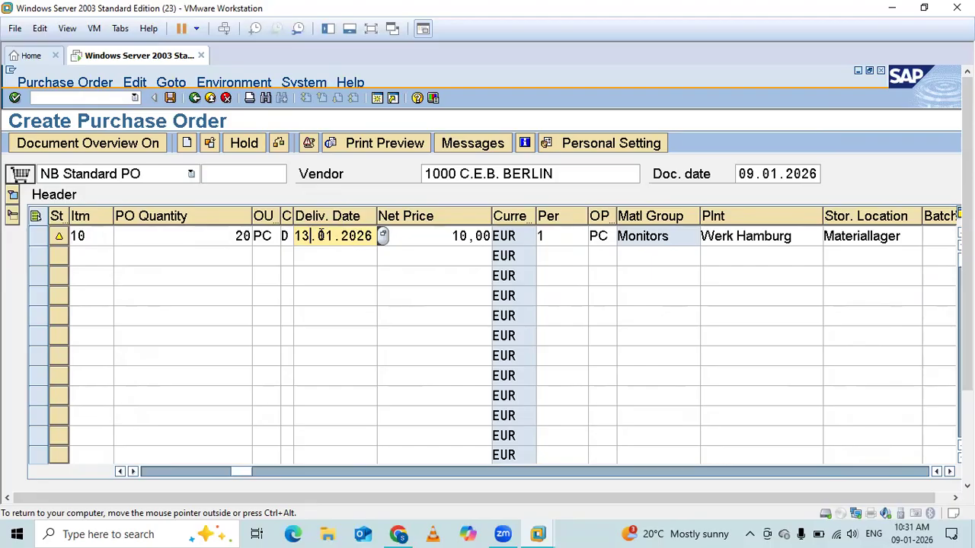
click(433, 236)
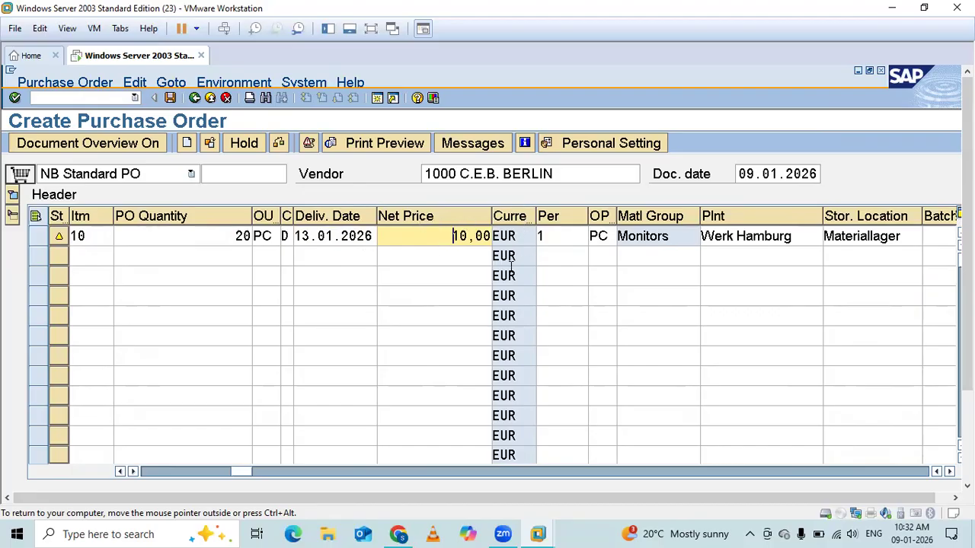
click(561, 239)
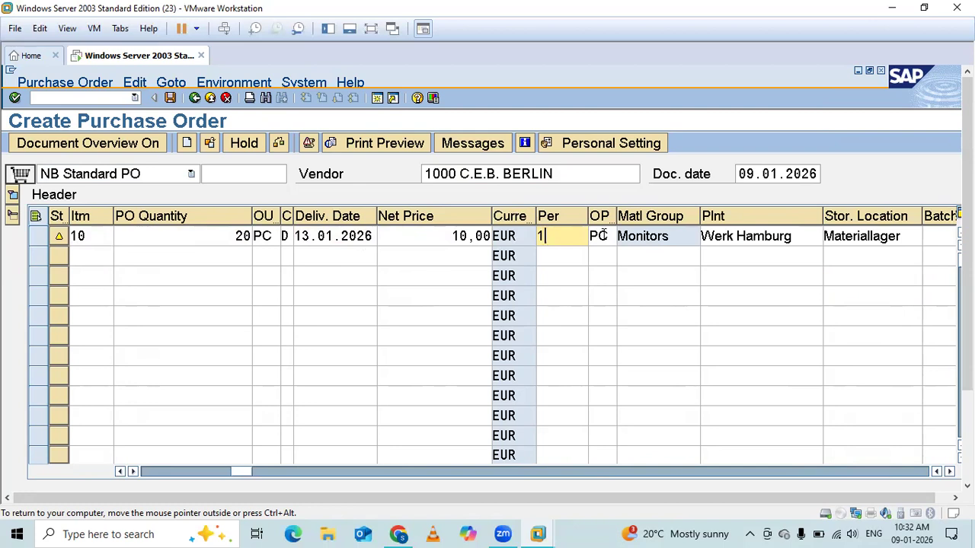
drag(615, 211, 657, 213)
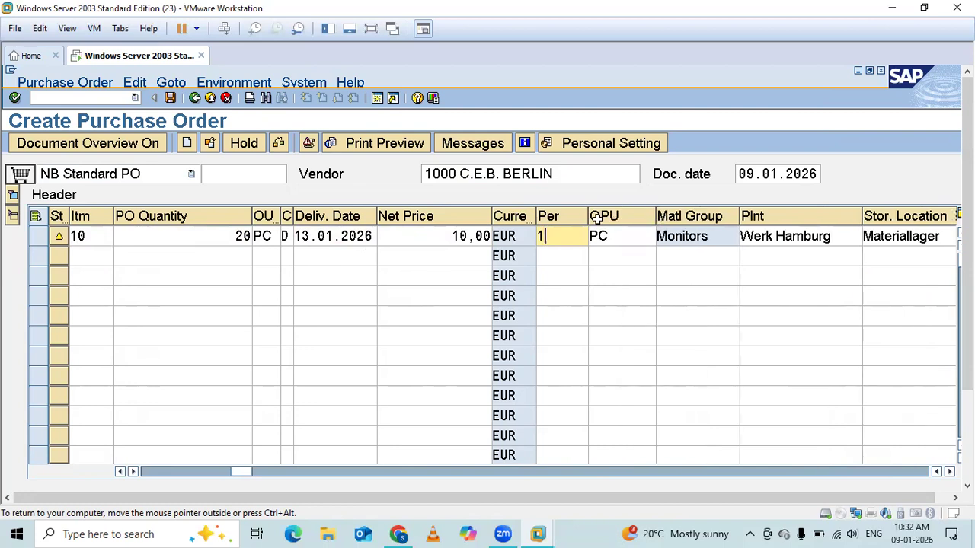
drag(657, 212, 616, 221)
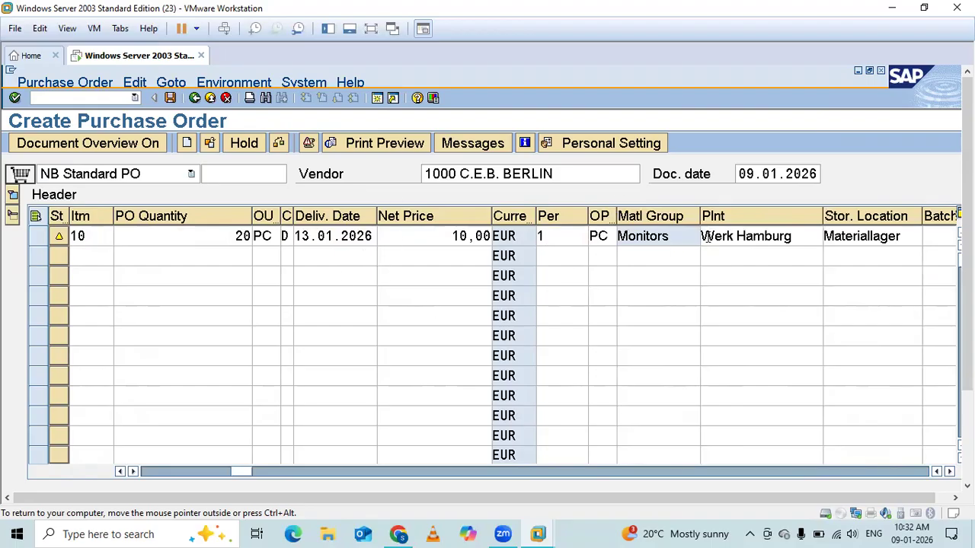
Look through the item overview's remaining columns from plant and storage location to requisition and RFQ, and return to the first columns.
click(949, 471)
click(949, 472)
click(949, 471)
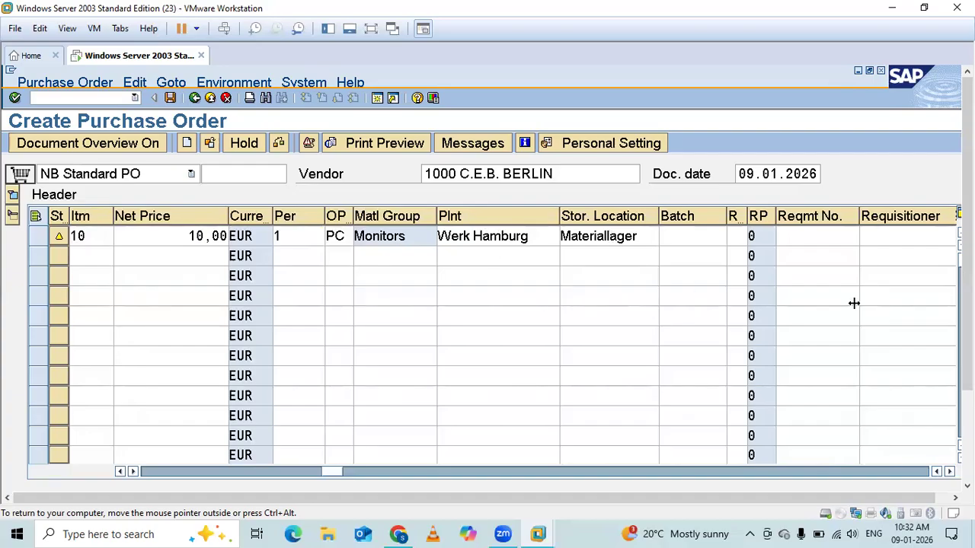
click(951, 472)
click(951, 473)
click(951, 472)
click(950, 472)
click(951, 472)
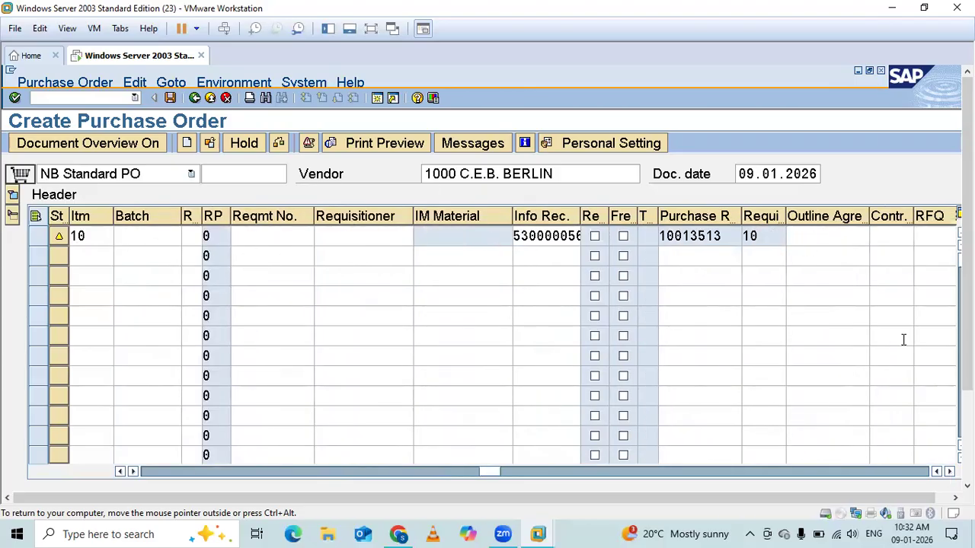
drag(485, 476, 137, 480)
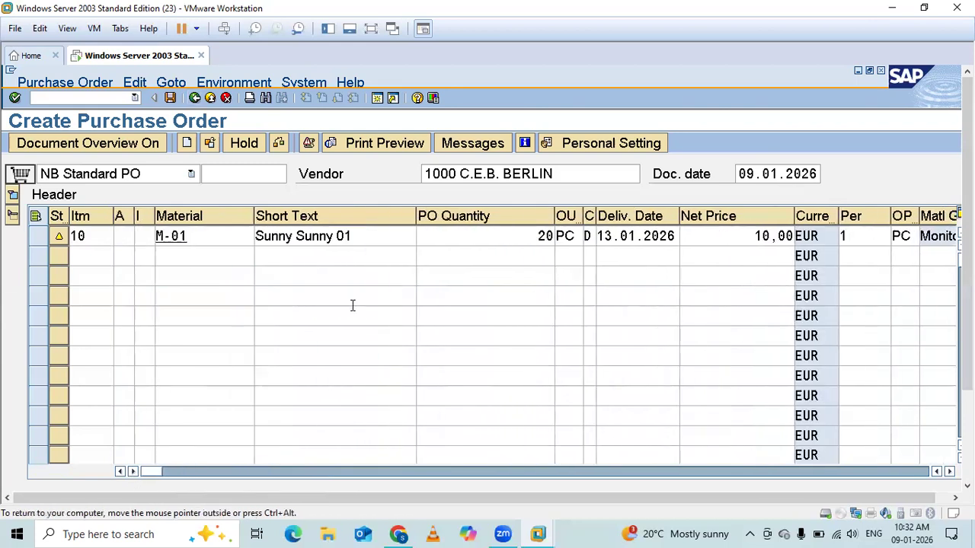
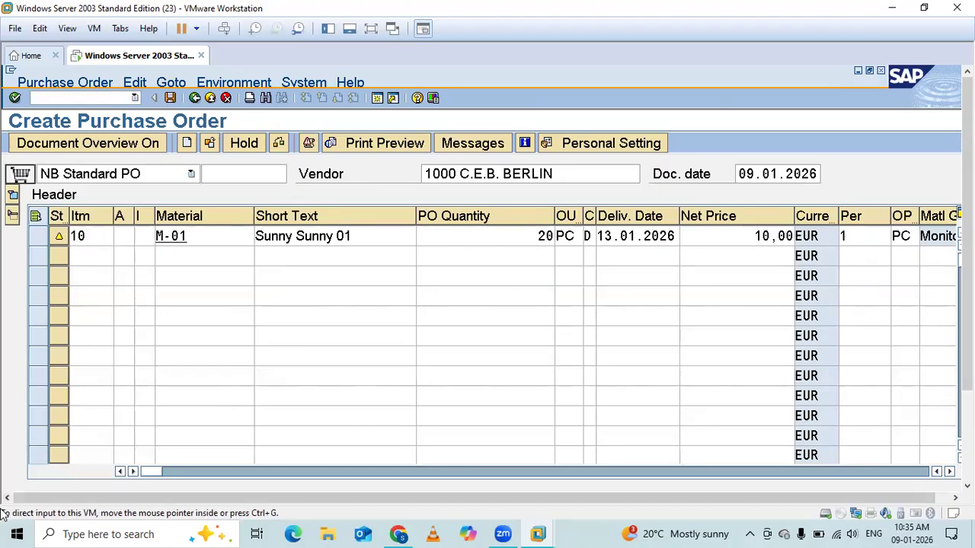
Collapse the item overview and examine the material data in item 10's detail, including the vendor material number.
click(12, 217)
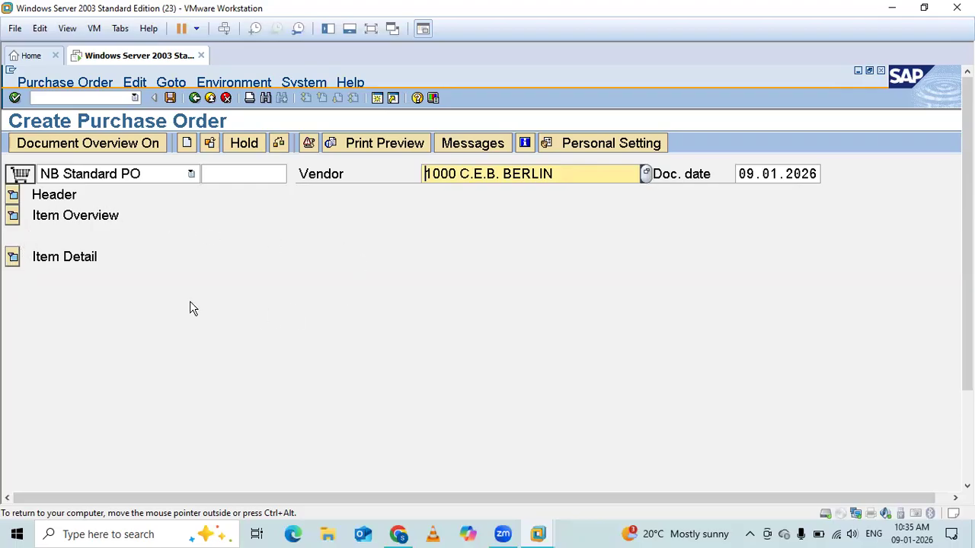
click(12, 258)
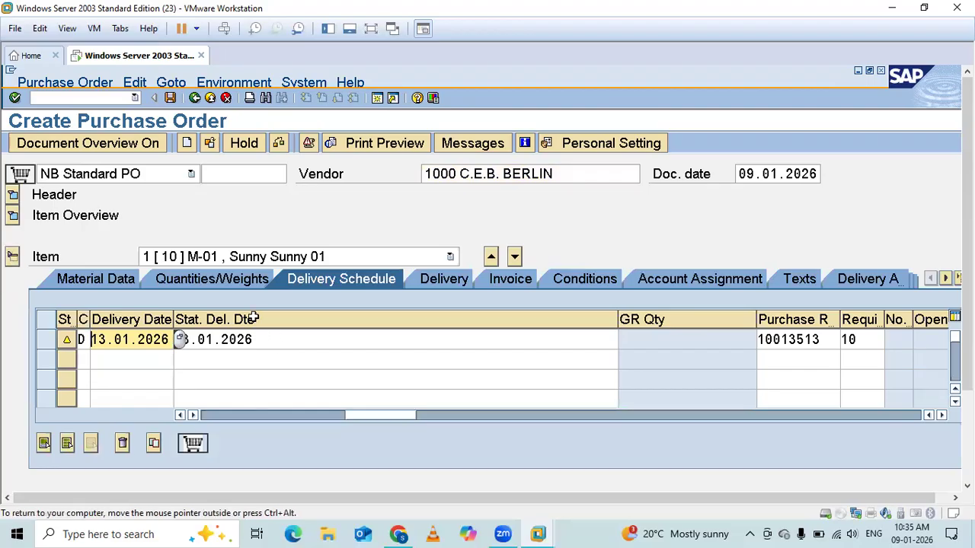
click(96, 279)
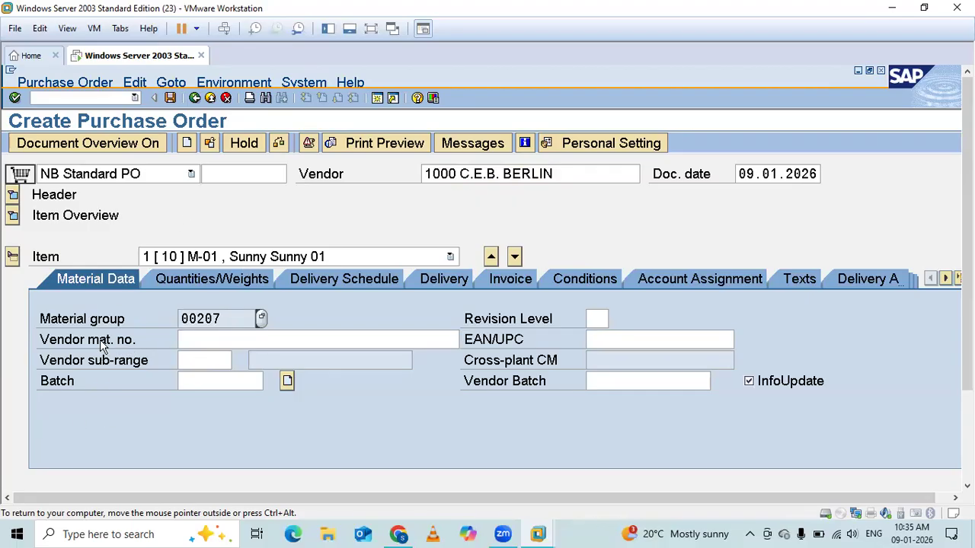
click(196, 337)
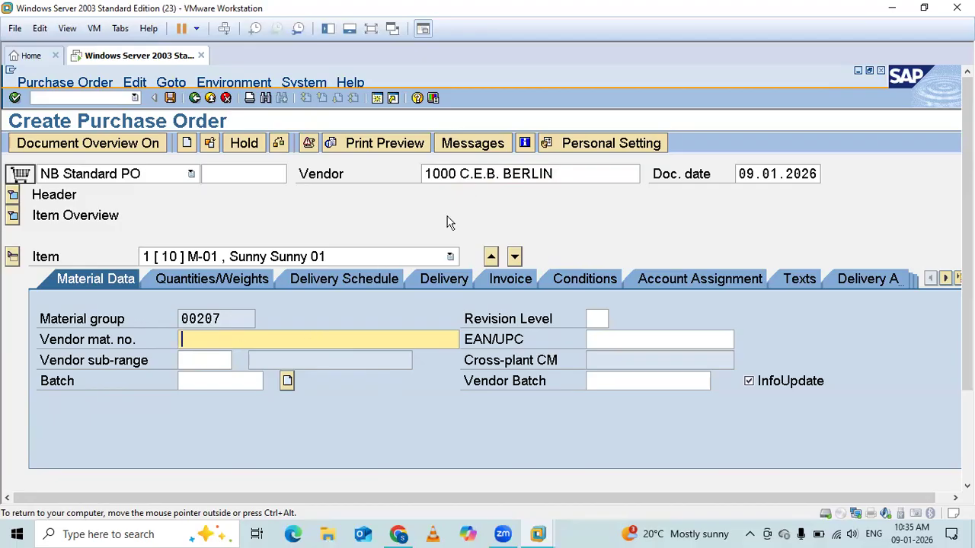
Compare item 10's quantities and weights with its material data, item overview row and delivery schedule.
click(195, 280)
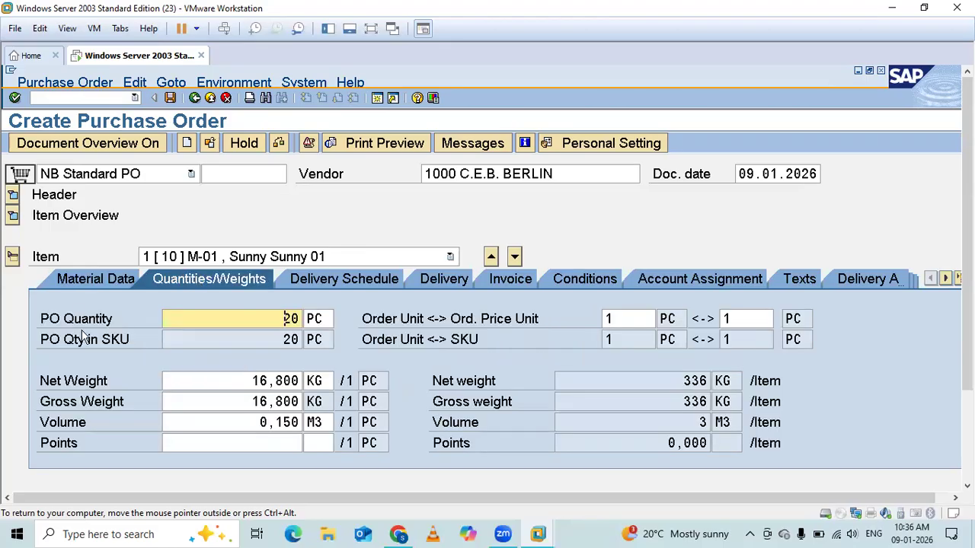
click(98, 279)
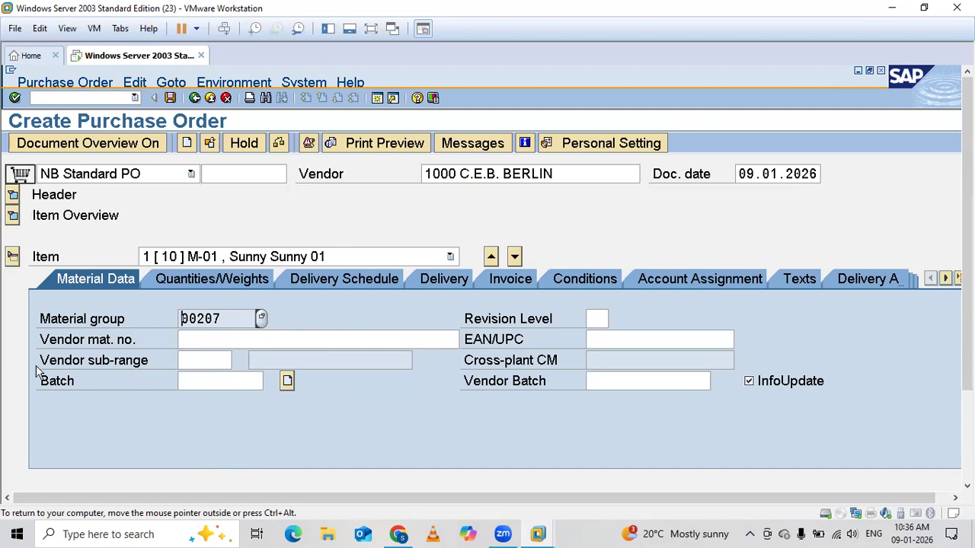
click(229, 278)
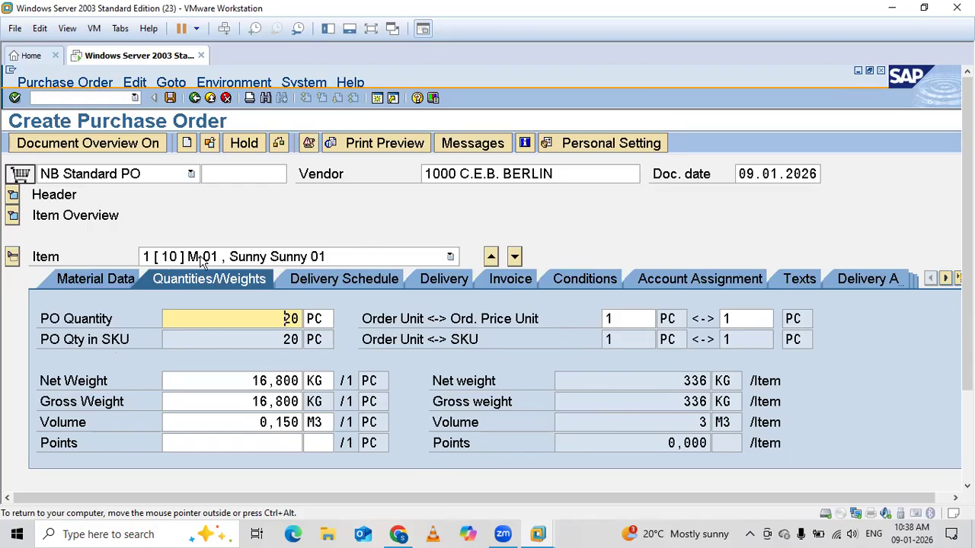
click(14, 216)
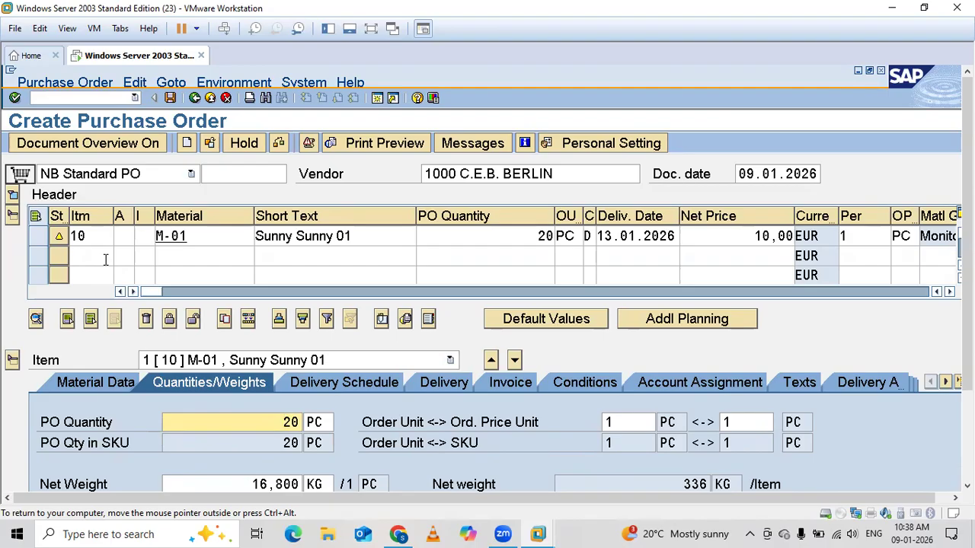
click(13, 217)
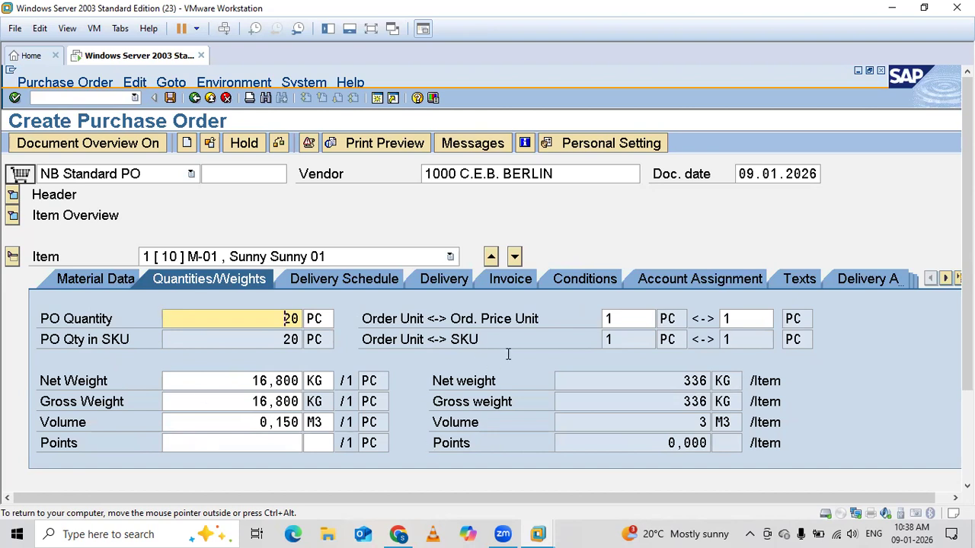
click(316, 281)
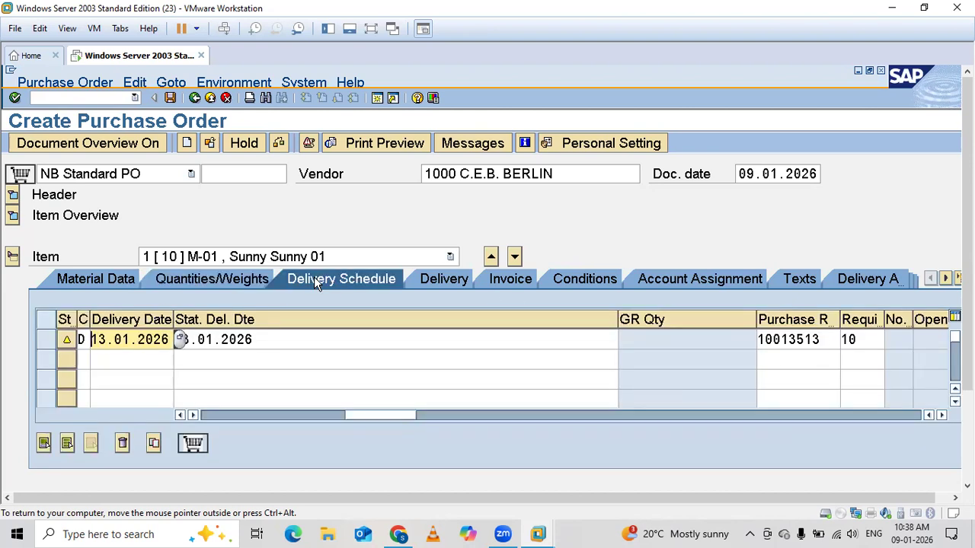
Try to set item 10's order unit to order price unit conversion to 1 PC = 2 PC in the quantities data.
click(243, 280)
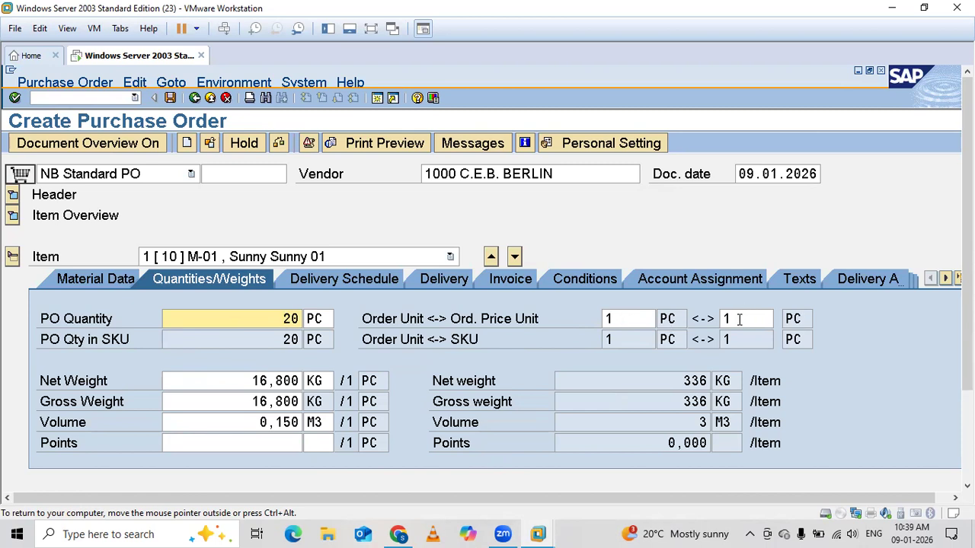
drag(739, 319, 692, 328)
text(2)
key(Return)
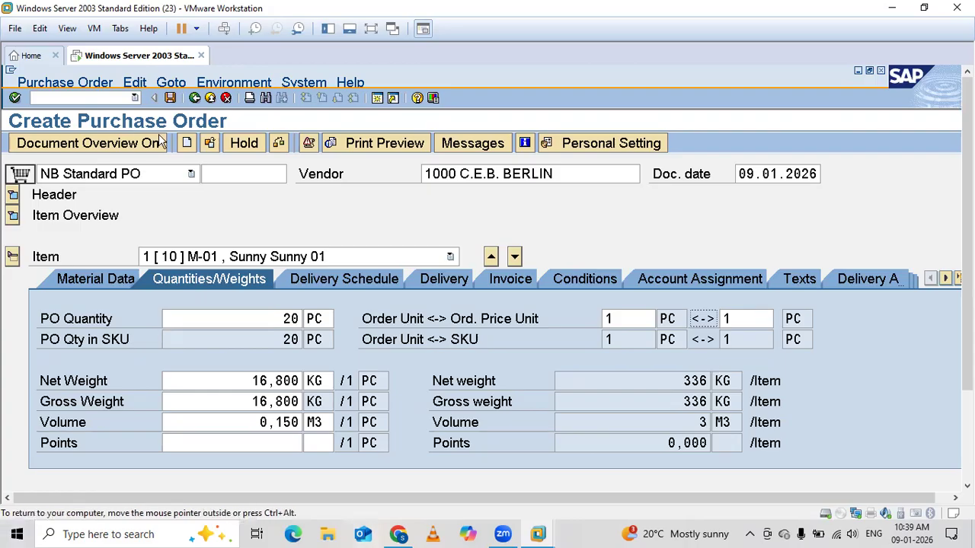
Check item 10's delivery schedule, and set the shipping instruction to V1 Shipping instruction 1 in its delivery data.
click(336, 282)
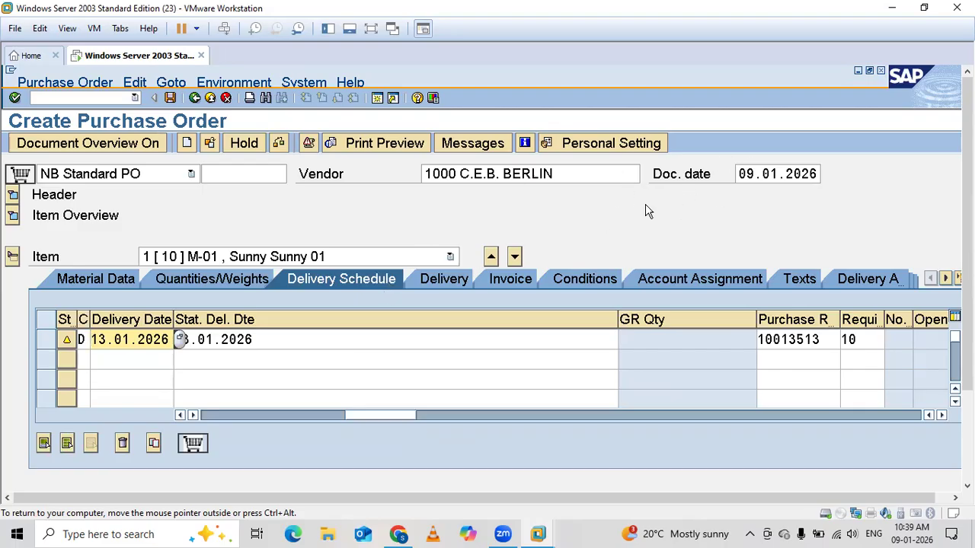
click(240, 383)
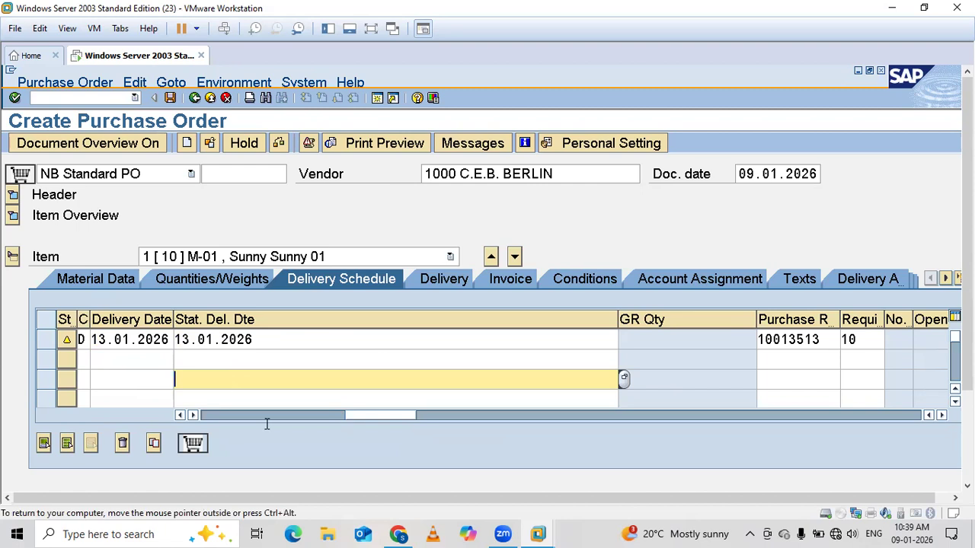
click(442, 279)
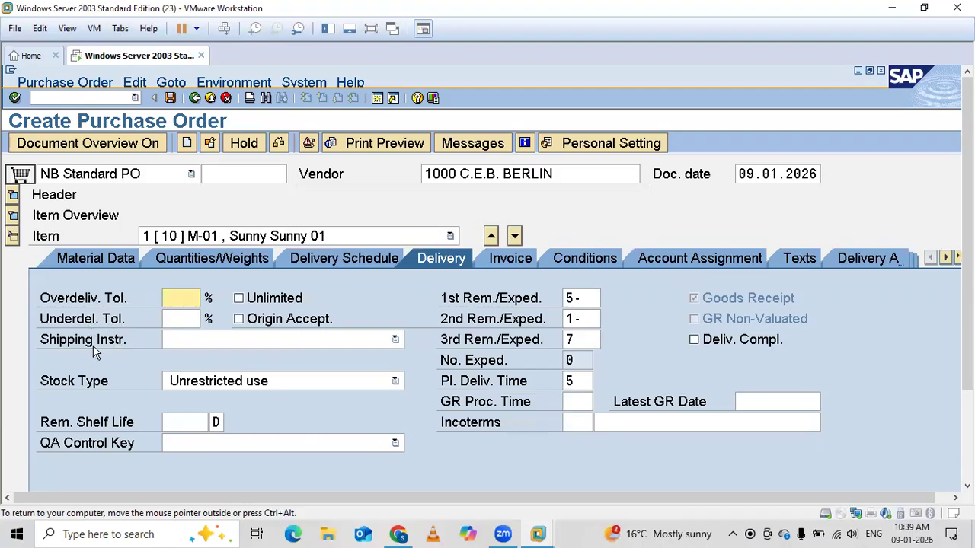
click(211, 346)
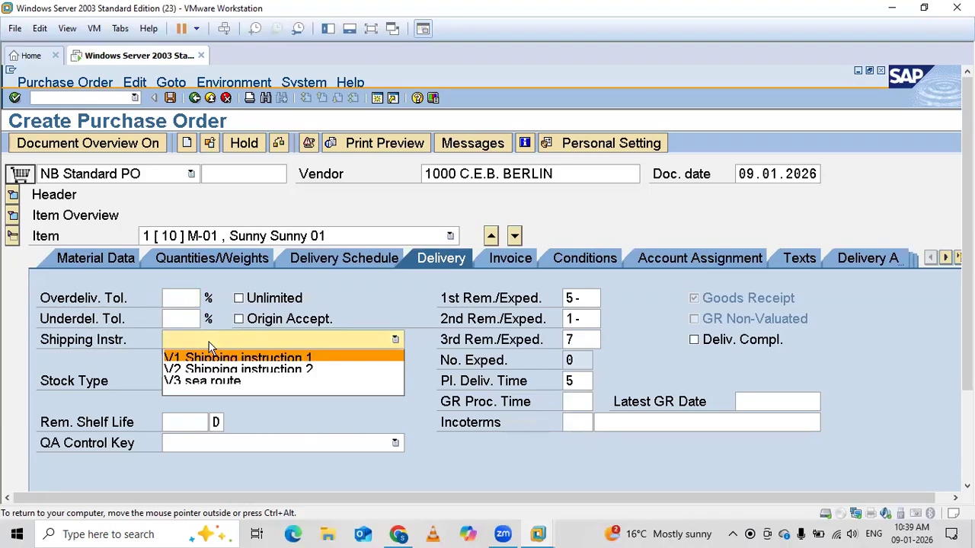
click(208, 358)
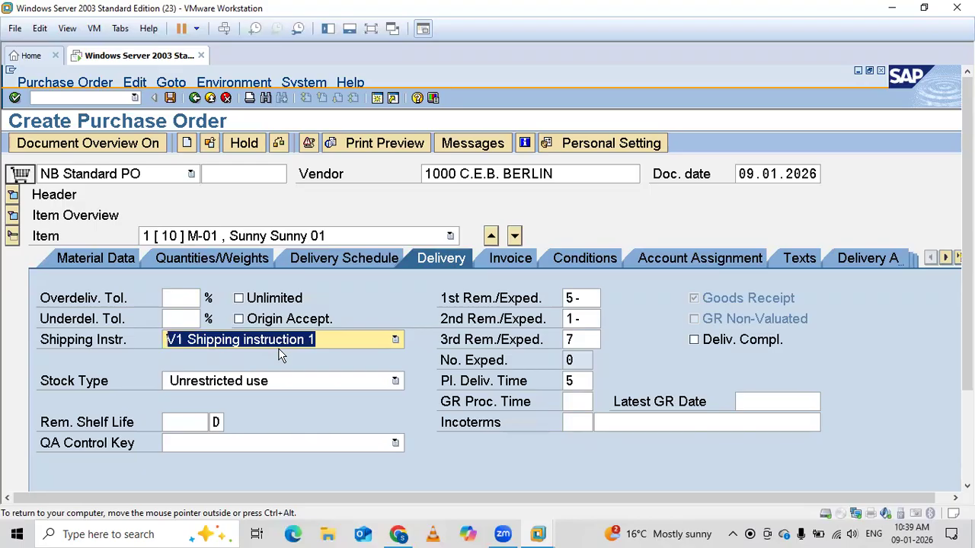
Examine item 10's overdelivery and underdelivery tolerance fields, and open the overdelivery tolerance for entry.
click(178, 297)
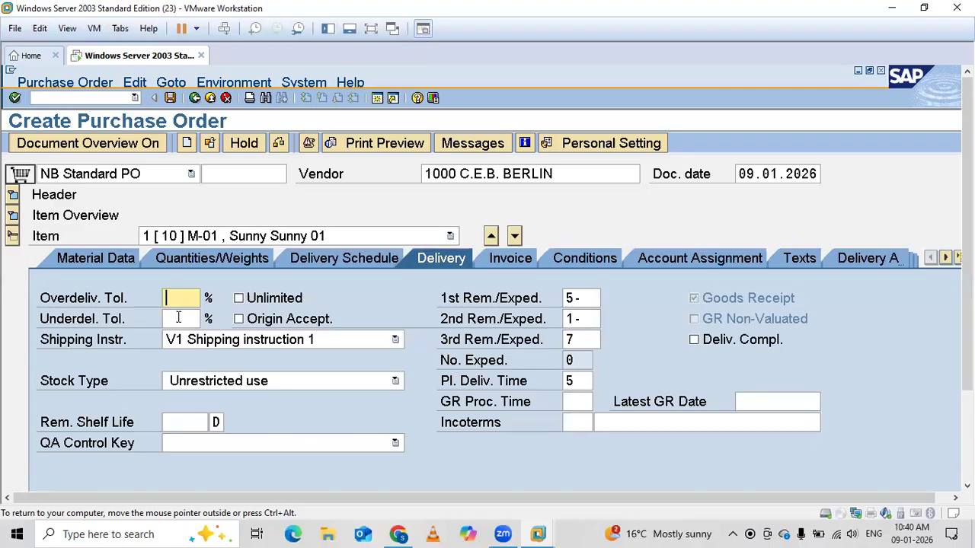
click(178, 319)
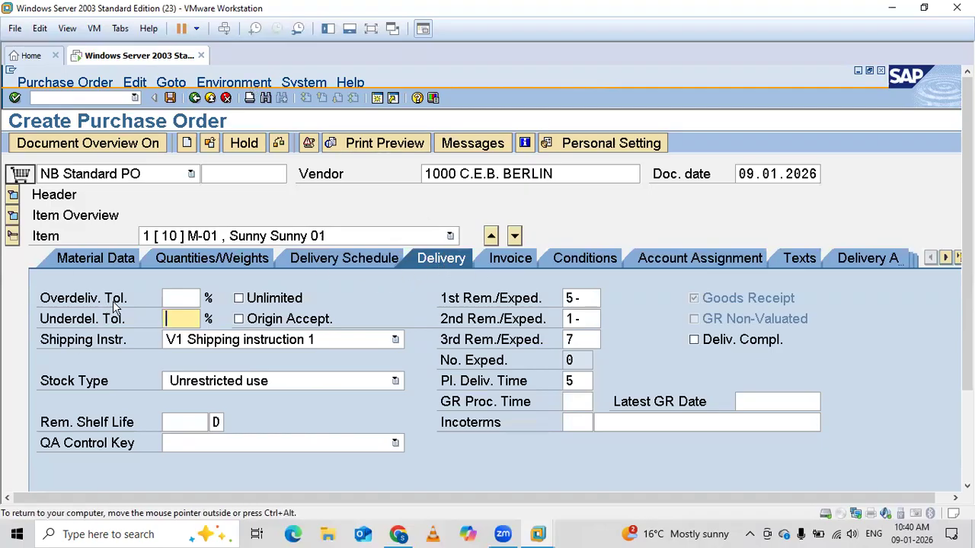
click(182, 301)
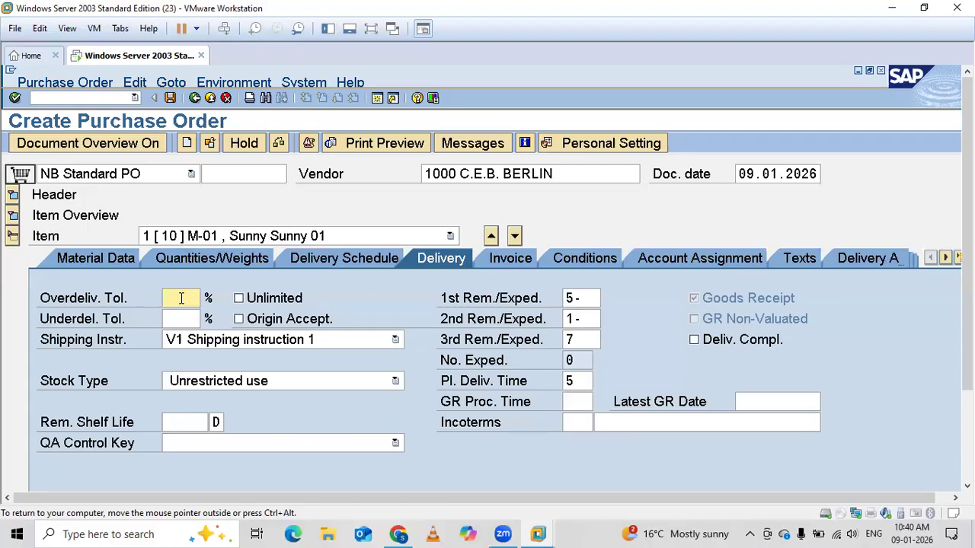